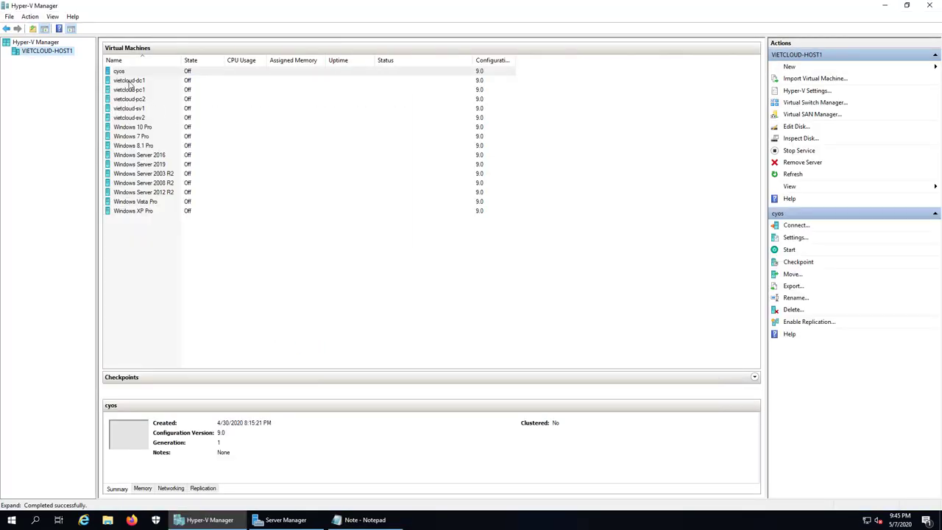
Step: Revert the vietcloud-dc1 and vietcloud-pc1 virtual machines to their previous checkpoints
{"action": "left_click", "coordinate": [129, 81]}
{"action": "right_click", "coordinate": [128, 83]}
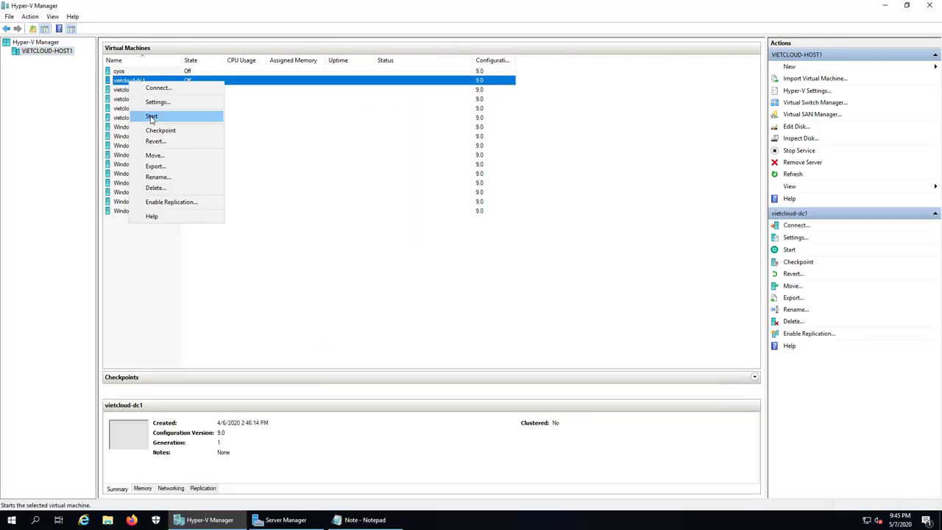
{"action": "left_click", "coordinate": [156, 141]}
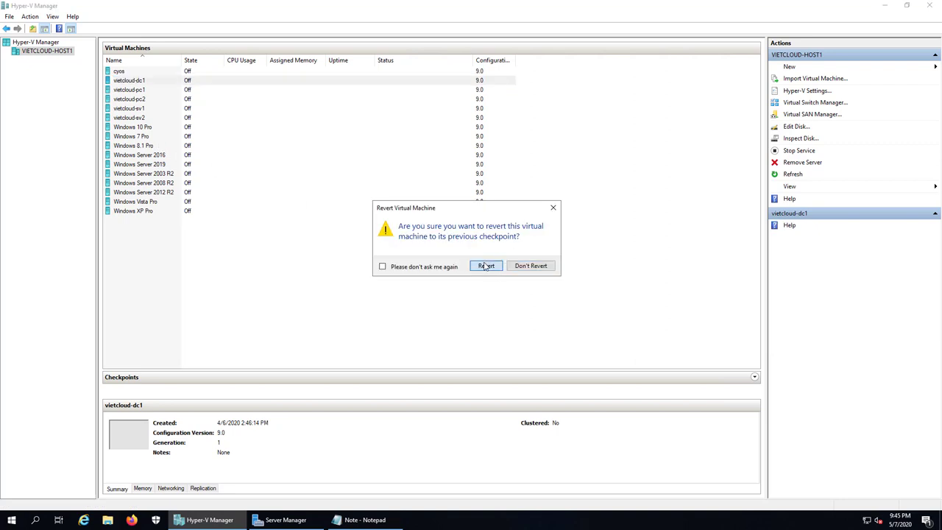
{"action": "left_click", "coordinate": [486, 265]}
{"action": "left_click", "coordinate": [136, 90]}
{"action": "right_click", "coordinate": [137, 93]}
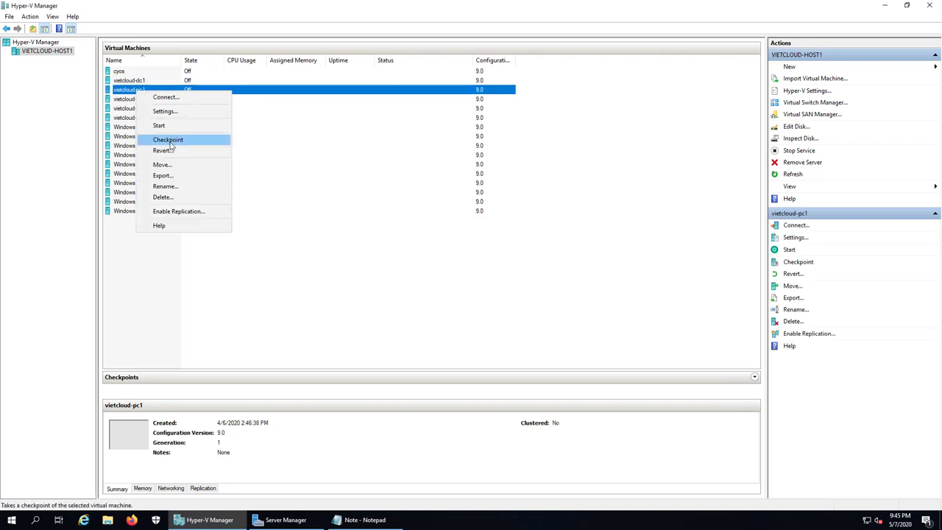
{"action": "left_click", "coordinate": [188, 152]}
{"action": "left_click", "coordinate": [485, 266]}
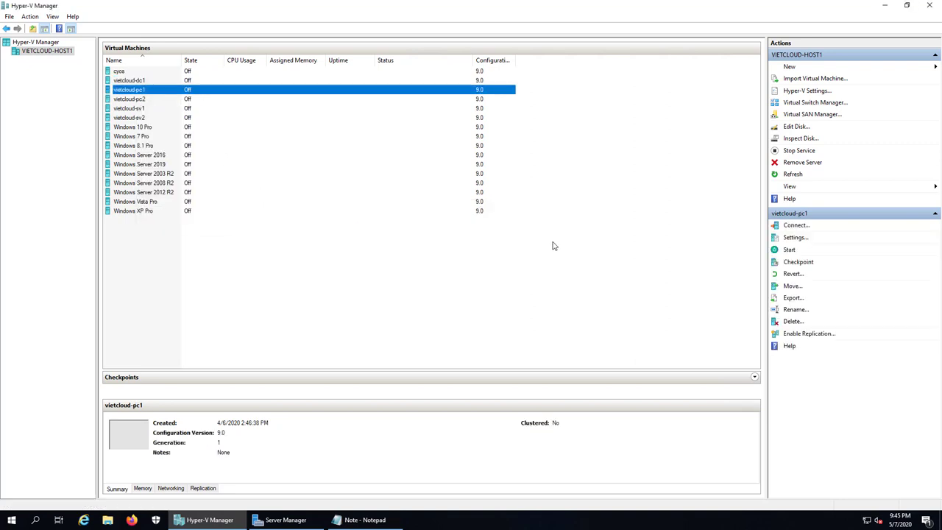
Step: Start the vietcloud-dc1 and vietcloud-pc1 virtual machines
{"action": "left_click", "coordinate": [136, 81]}
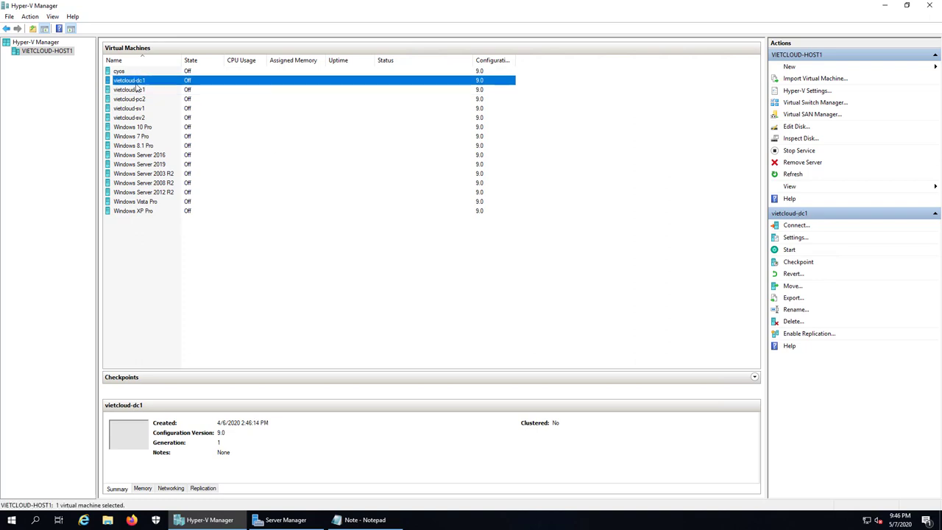
{"action": "right_click", "coordinate": [136, 82]}
{"action": "left_click", "coordinate": [167, 117]}
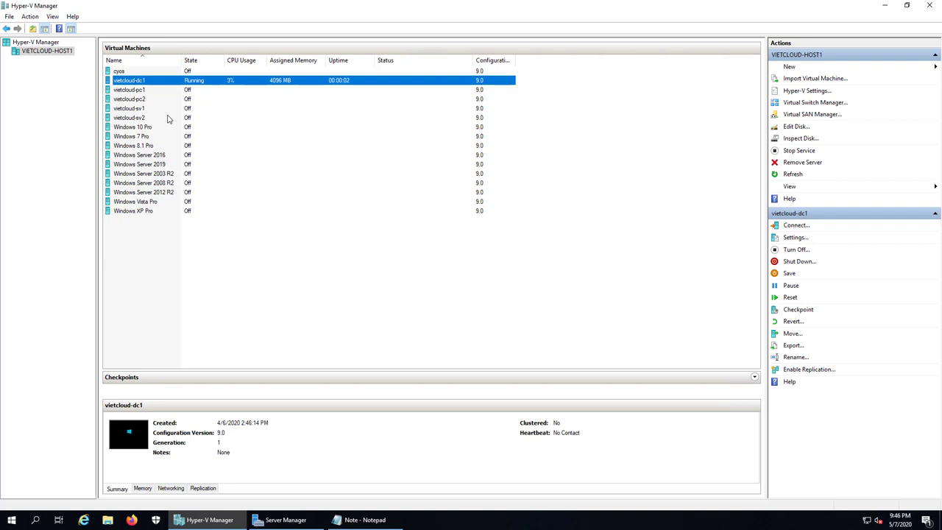
{"action": "left_click", "coordinate": [137, 90]}
{"action": "right_click", "coordinate": [137, 90]}
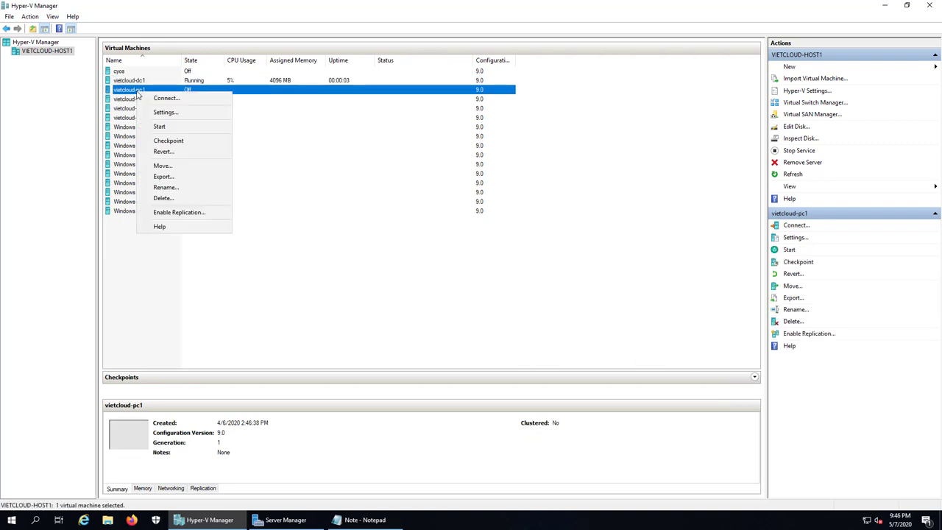
{"action": "left_click", "coordinate": [168, 127]}
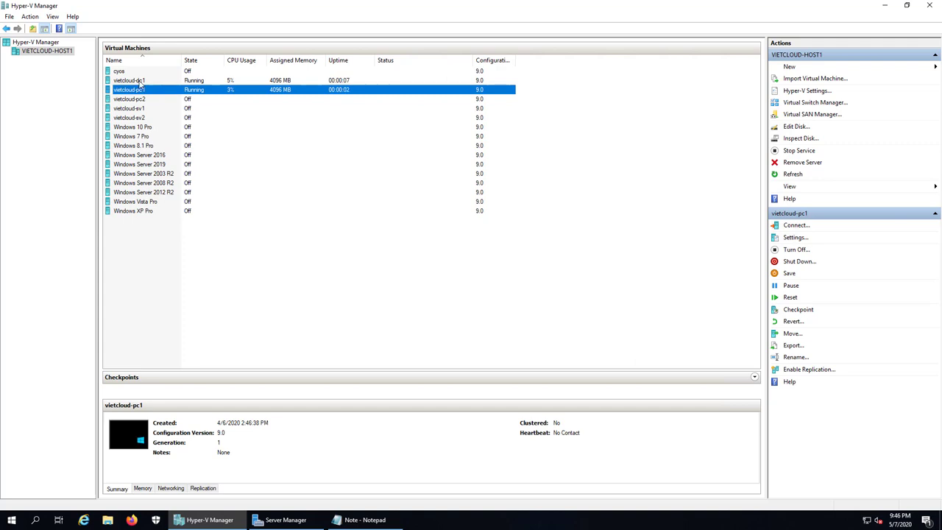
Step: Connect to vietcloud-dc1 and sign in to the VIETCLOUD\Administrator account with the account password
{"action": "double_click", "coordinate": [138, 82]}
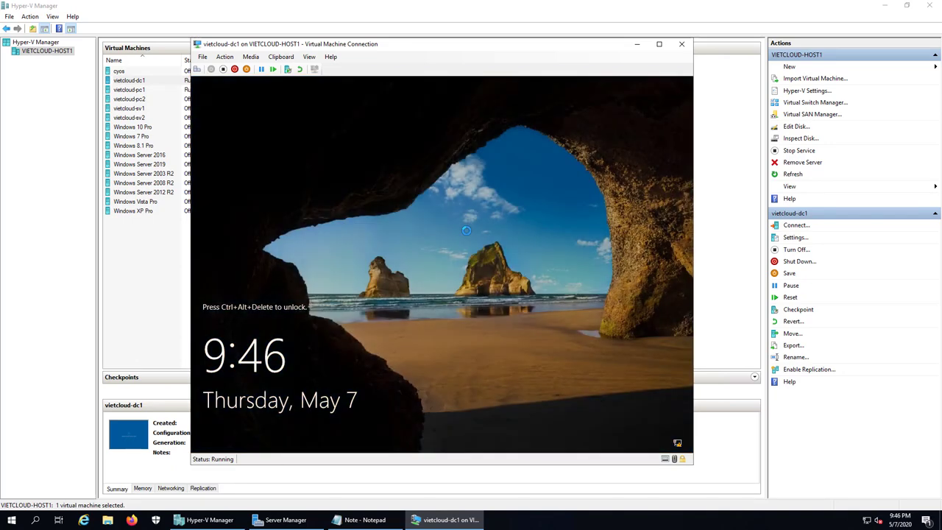
{"action": "left_click", "coordinate": [197, 70]}
{"action": "type", "text": "•••••••••••••"}
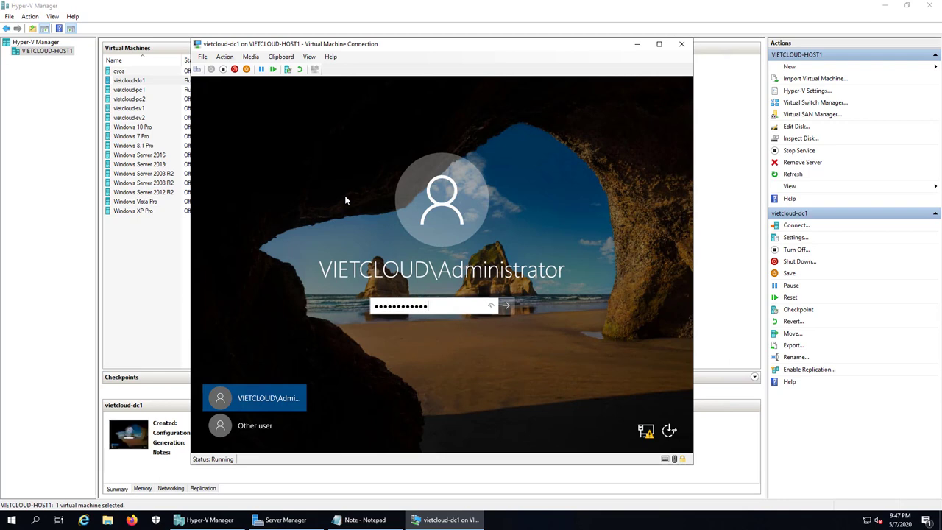
{"action": "key", "text": "Return"}
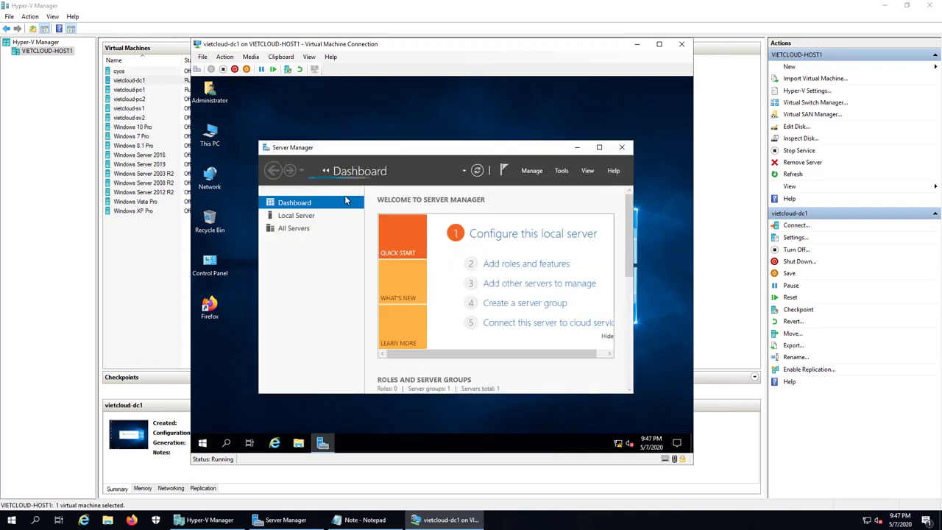
Step: Minimize Server Manager and open the Network Connections window on vietcloud-dc1
{"action": "left_click", "coordinate": [599, 148]}
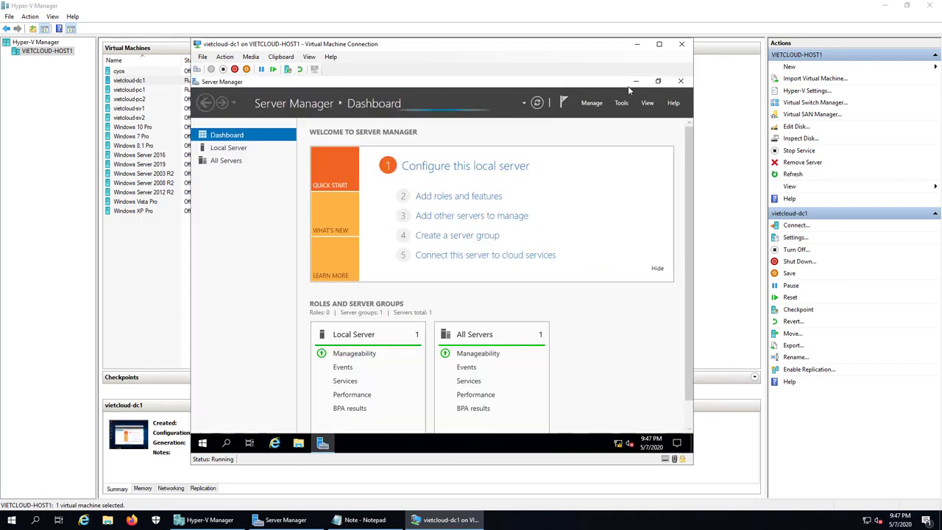
{"action": "left_click", "coordinate": [636, 80]}
{"action": "right_click", "coordinate": [203, 441]}
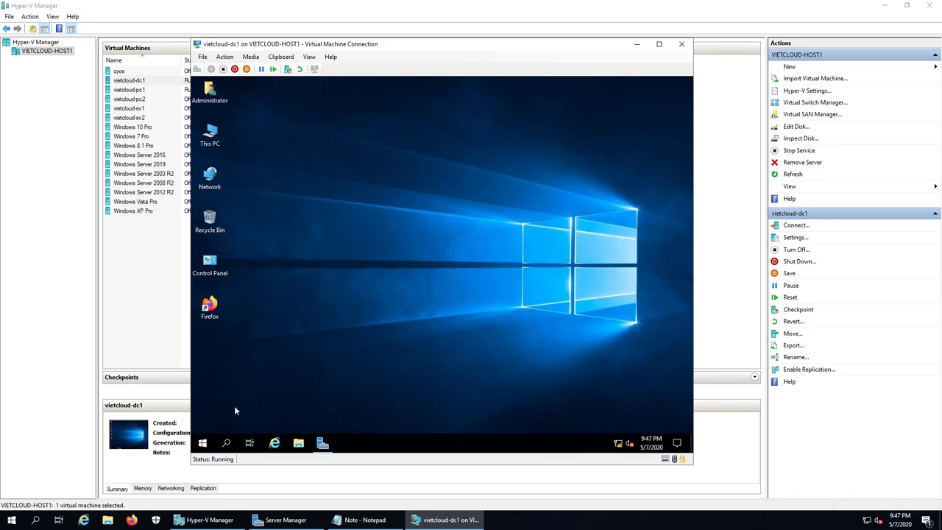
{"action": "left_click", "coordinate": [246, 393]}
{"action": "type", "text": "cmd"}
{"action": "key", "text": "Return"}
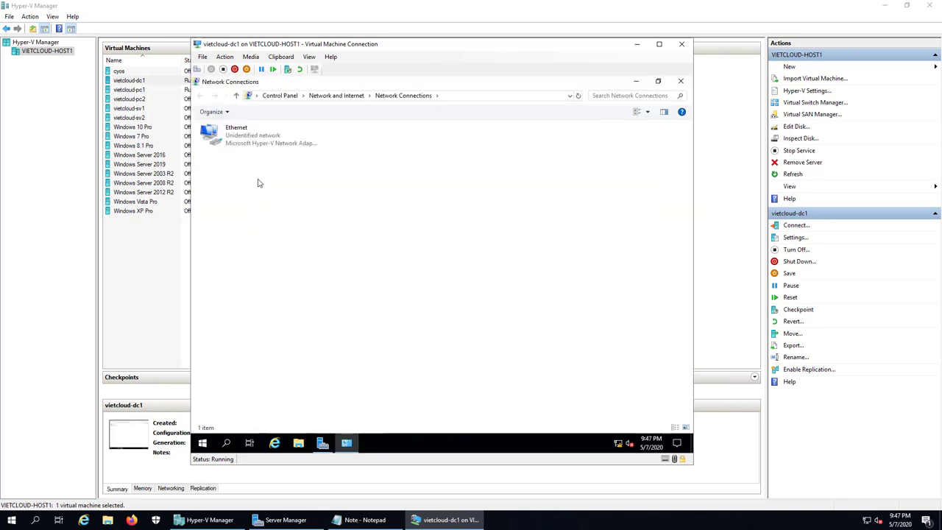
Step: Enable Internet Protocol Version 6 (TCP/IPv6) on vietcloud-dc1's Ethernet adapter and open the protocol's properties
{"action": "double_click", "coordinate": [244, 137]}
{"action": "left_click", "coordinate": [384, 342]}
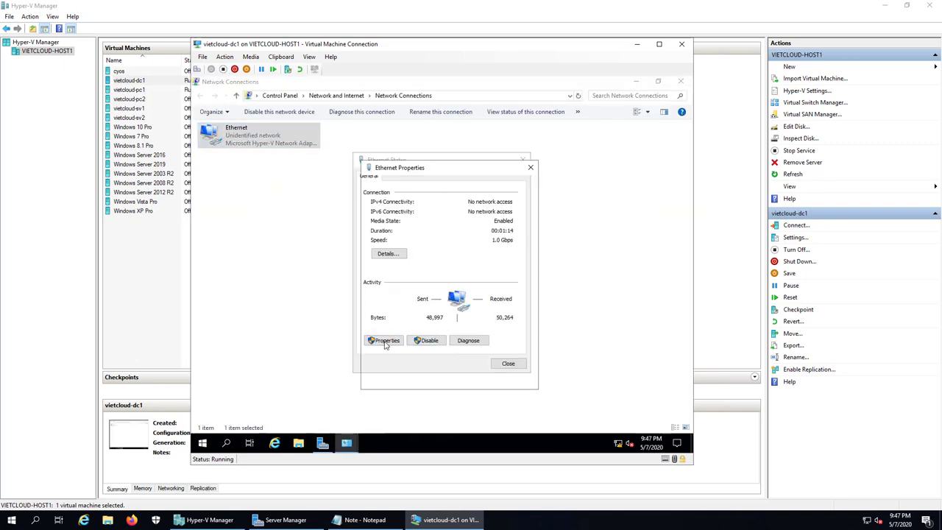
{"action": "left_click", "coordinate": [392, 297]}
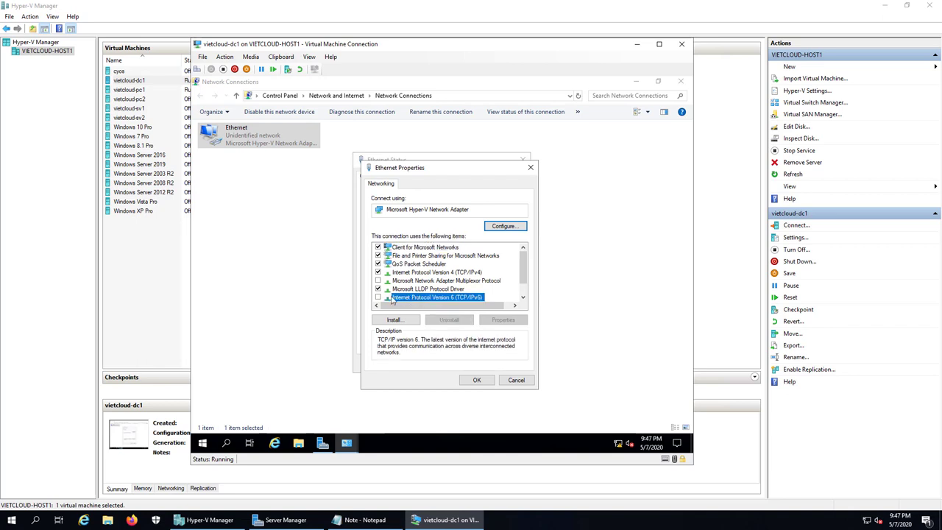
{"action": "left_click", "coordinate": [378, 297]}
{"action": "left_click", "coordinate": [497, 323]}
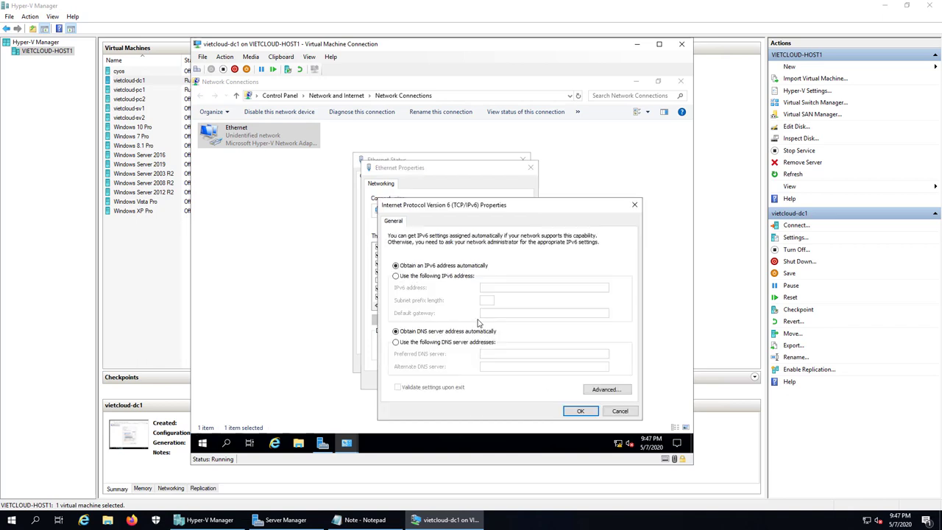
Step: Assign vietcloud-dc1 the static IPv6 address fd00::10 with prefix length 64 and preferred DNS server fd00::10, and close the adapter dialogs
{"action": "left_click", "coordinate": [396, 275]}
{"action": "left_click", "coordinate": [499, 288]}
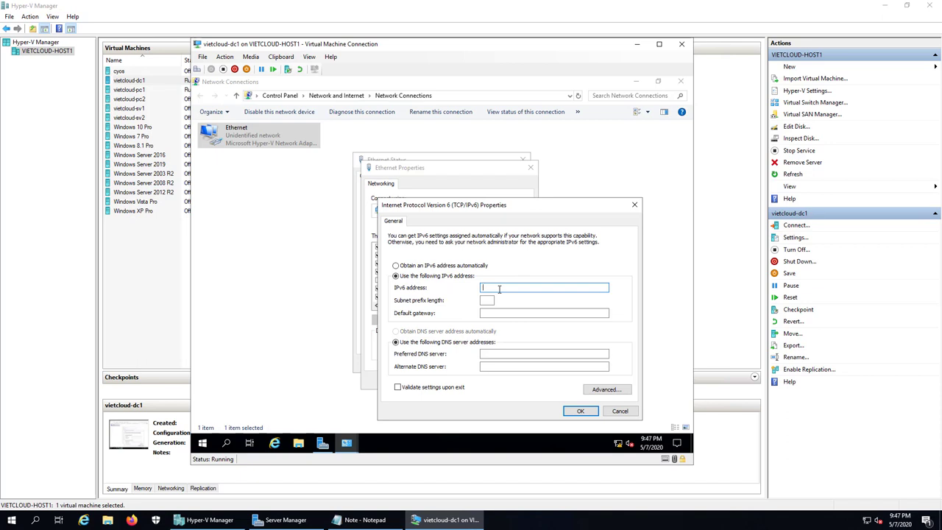
{"action": "type", "text": "fd00::10"}
{"action": "left_click", "coordinate": [492, 299]}
{"action": "type", "text": "64"}
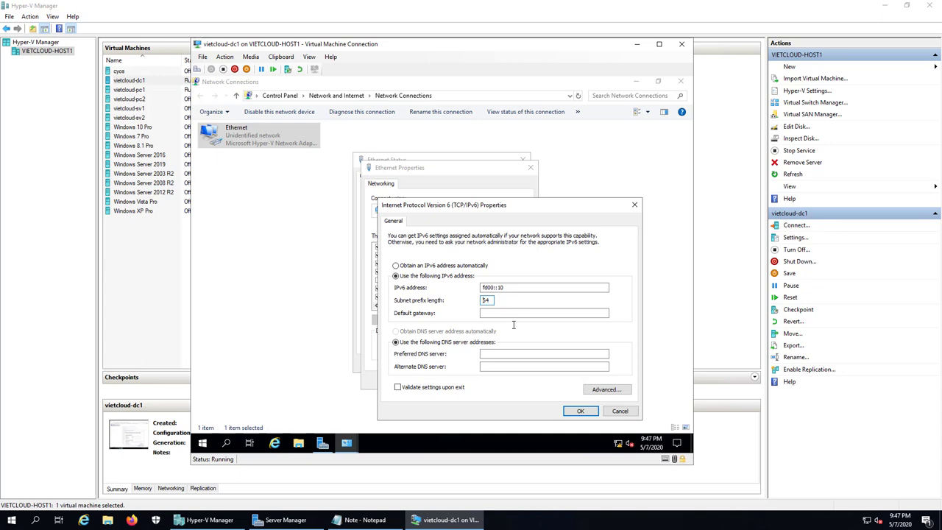
{"action": "left_click", "coordinate": [498, 355]}
{"action": "type", "text": "fd00"}
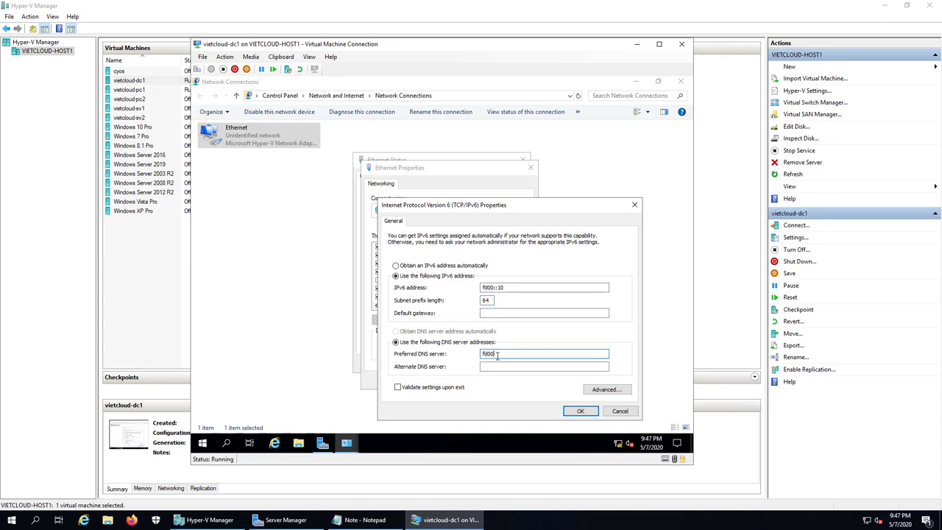
{"action": "type", "text": "::10"}
{"action": "left_click", "coordinate": [579, 411]}
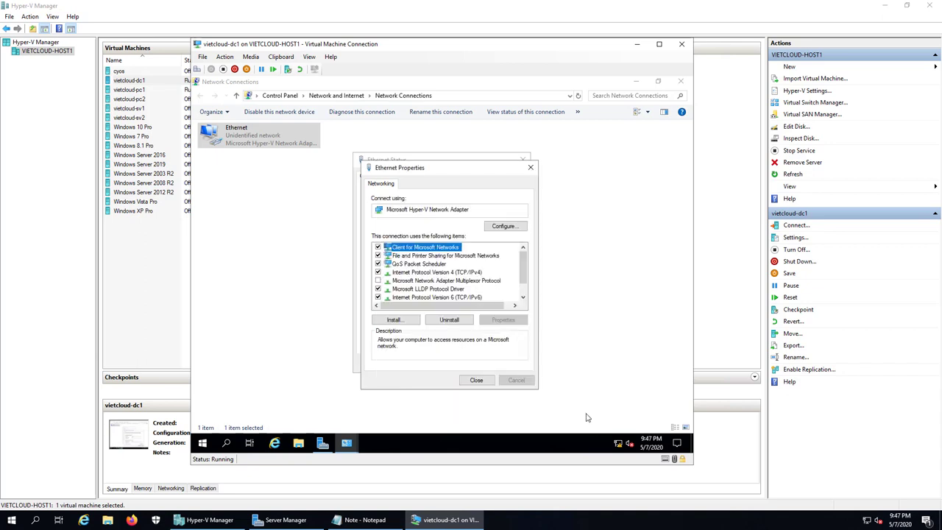
{"action": "left_click", "coordinate": [477, 380]}
{"action": "left_click", "coordinate": [507, 364]}
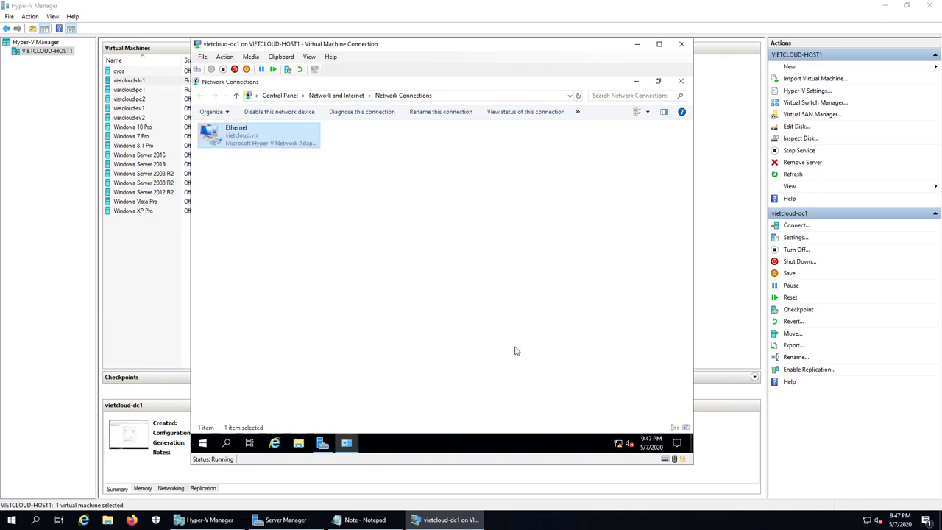
{"action": "left_click", "coordinate": [520, 348]}
Step: Open a command prompt on vietcloud-dc1 and run ipconfig to check the IP configuration
{"action": "right_click", "coordinate": [203, 443]}
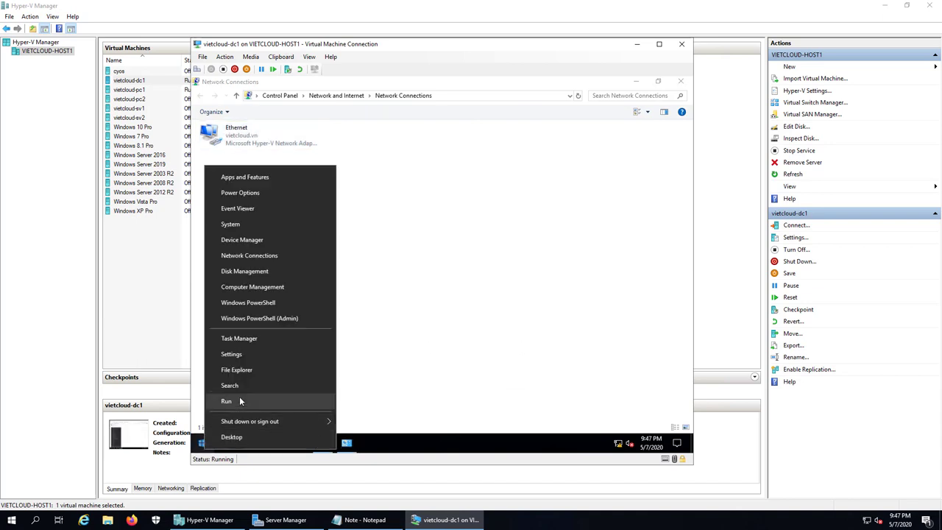
{"action": "left_click", "coordinate": [240, 396]}
{"action": "type", "text": "cnm"}
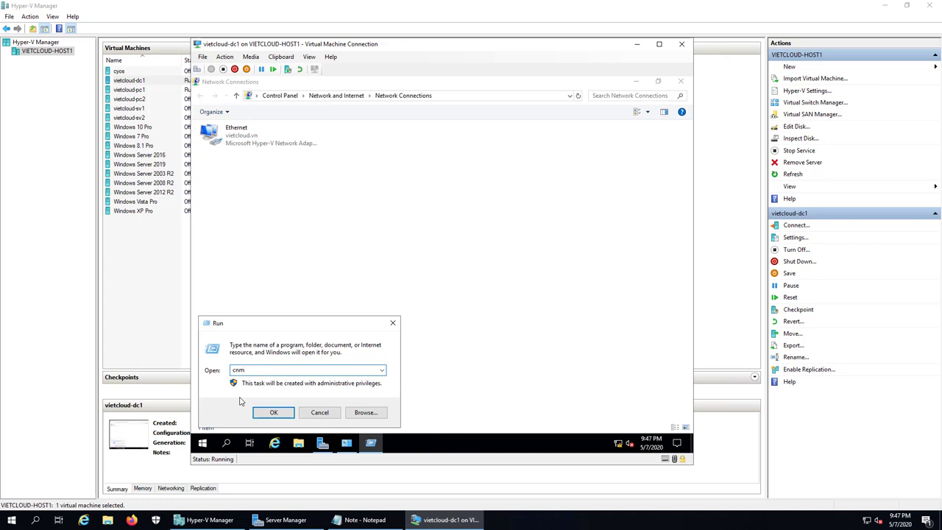
{"action": "key", "text": "Return"}
{"action": "type", "text": "ipconfig"}
{"action": "key", "text": "Return"}
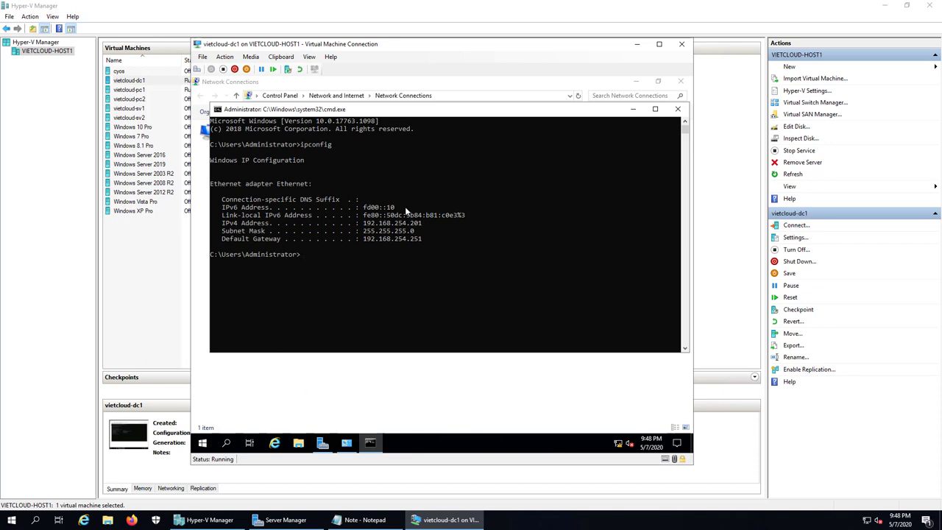
Step: Minimize the vietcloud-dc1 window, connect to vietcloud-pc1 and sign in as vietcloud\administrator with the account password
{"action": "left_click", "coordinate": [631, 45]}
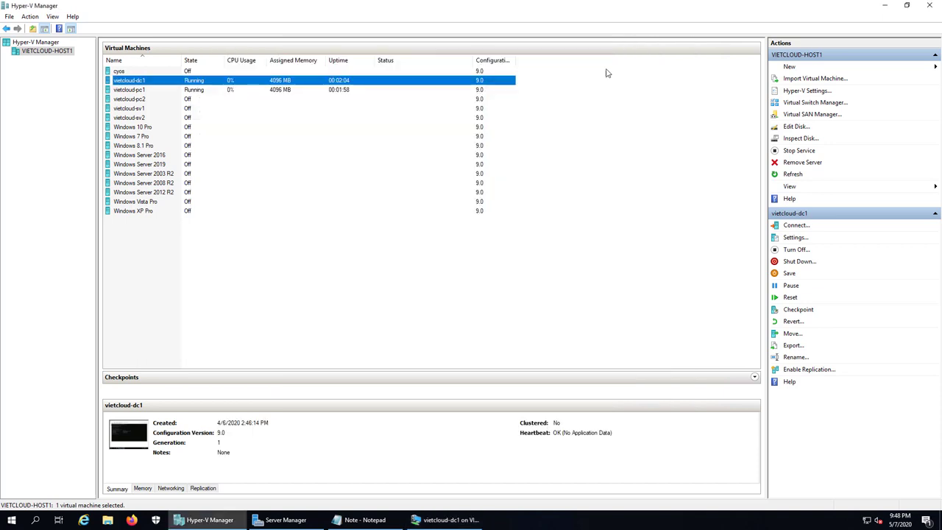
{"action": "left_click", "coordinate": [140, 90]}
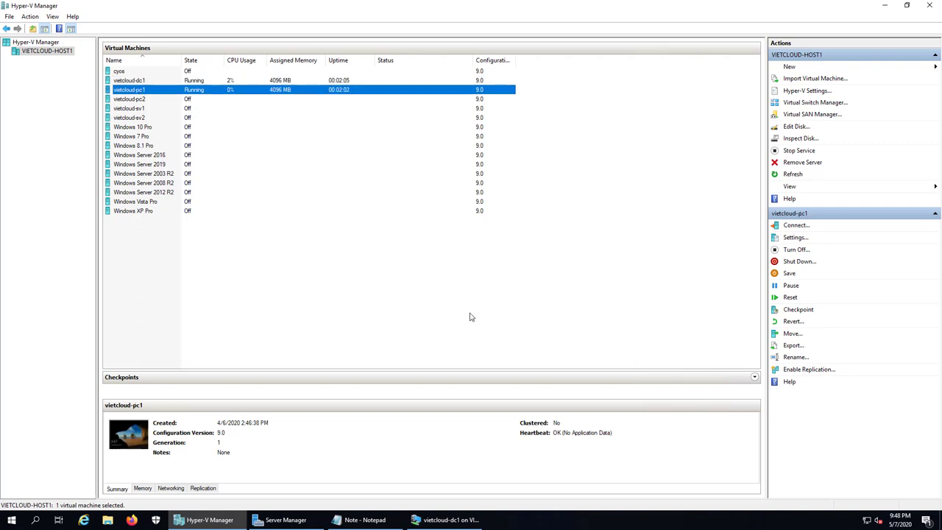
{"action": "double_click", "coordinate": [130, 91]}
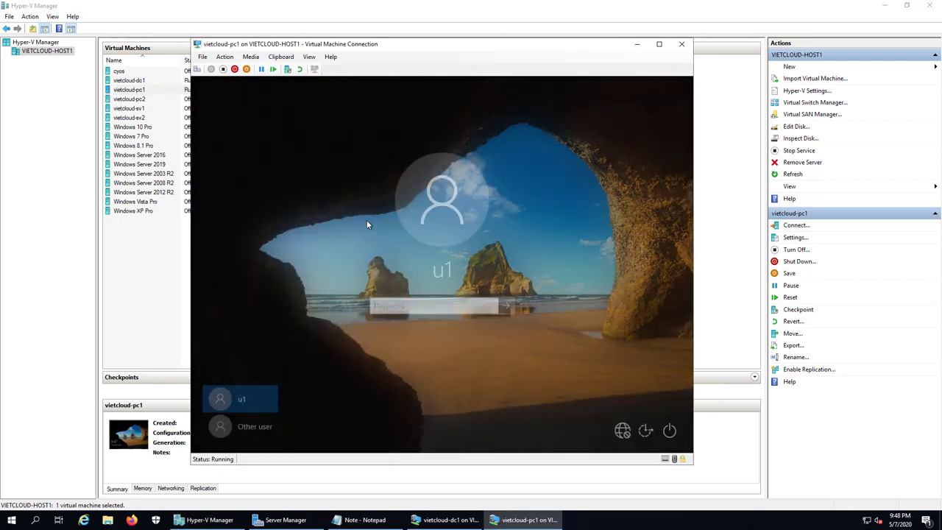
{"action": "left_click", "coordinate": [250, 426]}
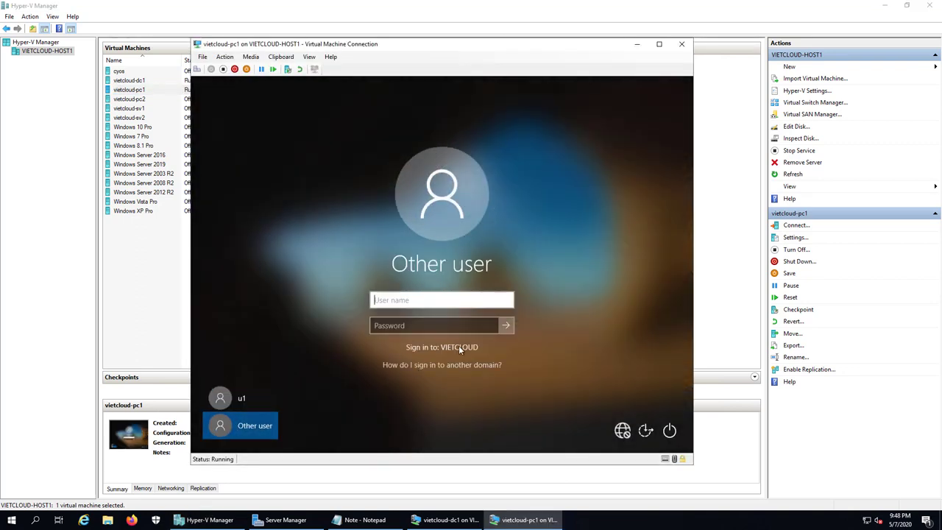
{"action": "type", "text": "vietcloud\\administrator"}
{"action": "key", "text": "Tab"}
{"action": "type", "text": "••••••••••••"}
{"action": "key", "text": "Return"}
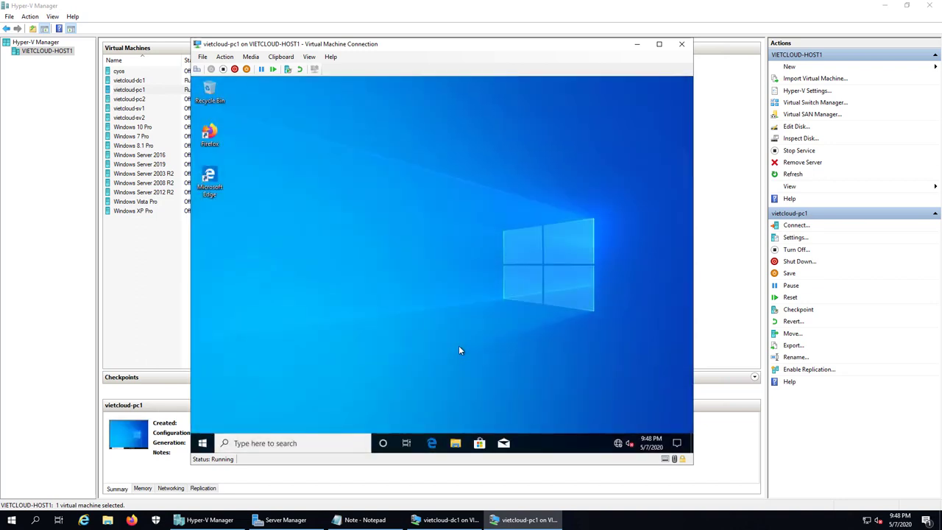
Step: Run ncpa.cpl on vietcloud-pc1 and open the Ethernet adapter's properties
{"action": "right_click", "coordinate": [202, 443]}
{"action": "left_click", "coordinate": [241, 397]}
{"action": "type", "text": "ncpa.cpl"}
{"action": "key", "text": "Return"}
{"action": "double_click", "coordinate": [306, 190]}
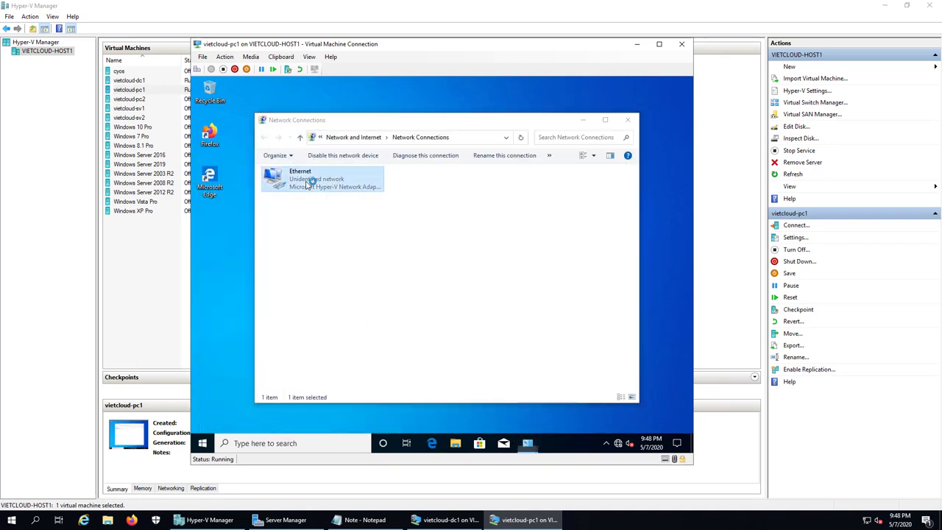
{"action": "left_click", "coordinate": [390, 339]}
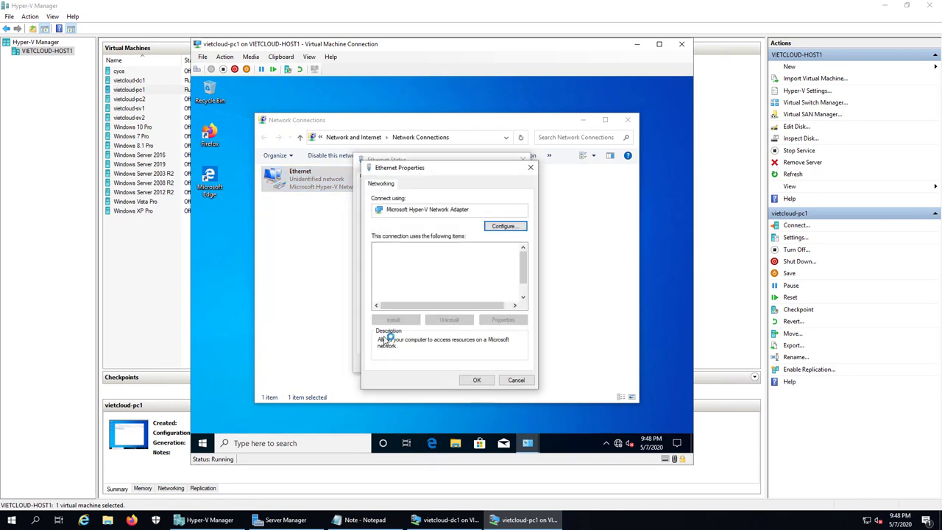
Step: Assign vietcloud-pc1 the static IPv6 address fd00::20 with prefix length 64 and preferred DNS server fd00::10
{"action": "left_click", "coordinate": [434, 298]}
{"action": "double_click", "coordinate": [434, 298]}
{"action": "left_click", "coordinate": [397, 275]}
{"action": "left_click", "coordinate": [493, 287]}
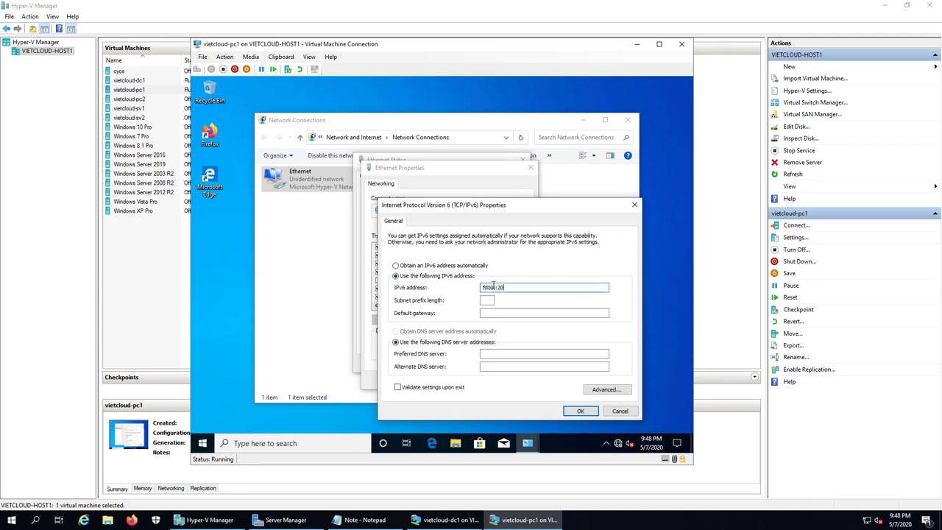
{"action": "key", "text": "Tab"}
{"action": "left_click", "coordinate": [499, 354]}
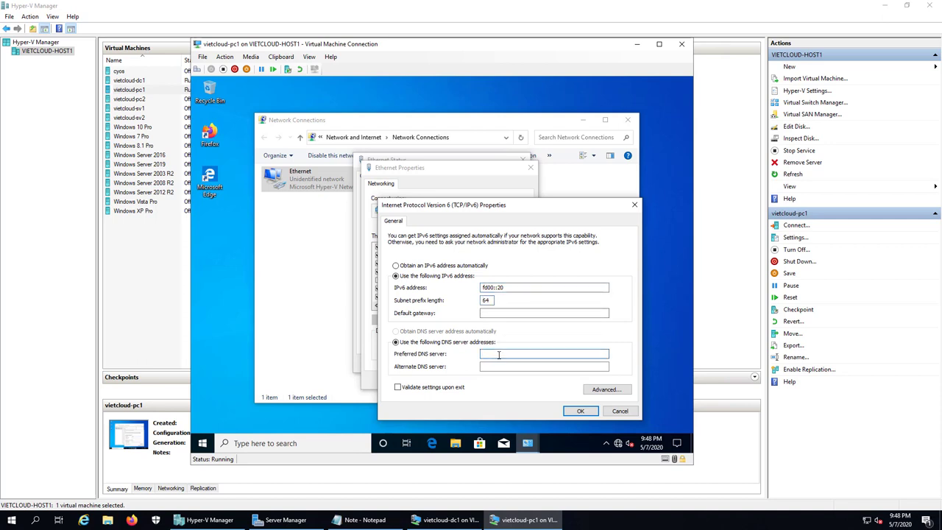
{"action": "type", "text": "fd00::10"}
{"action": "left_click", "coordinate": [579, 411]}
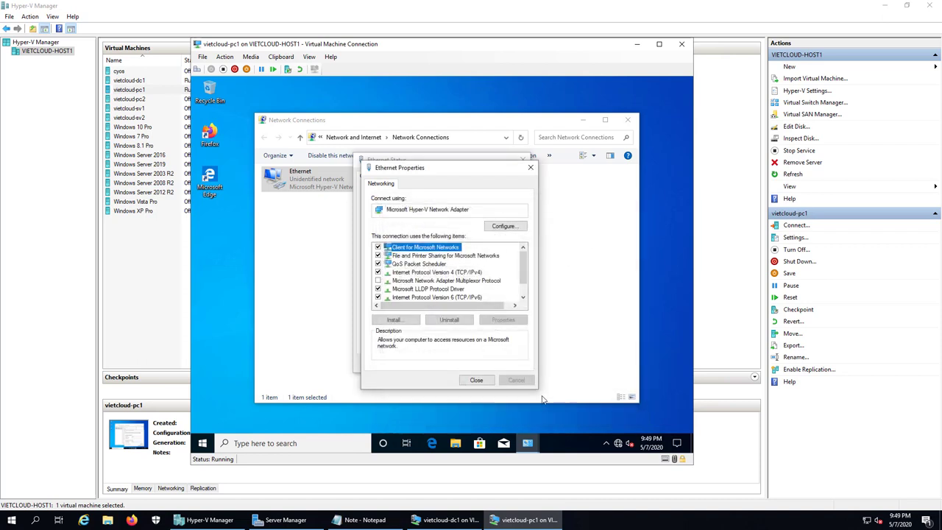
Step: Close the Ethernet properties and status dialogs and the Network Connections window on vietcloud-pc1
{"action": "left_click", "coordinate": [476, 380]}
{"action": "left_click", "coordinate": [507, 364]}
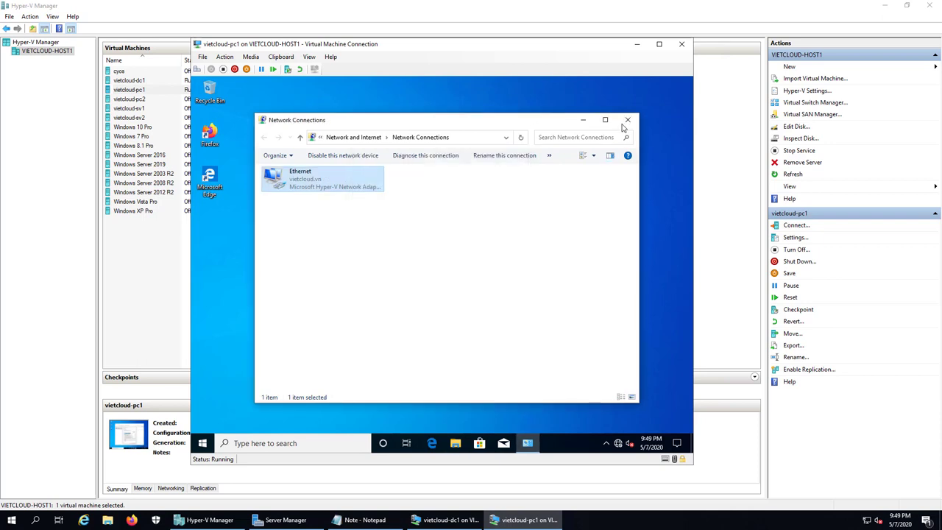
{"action": "key", "text": "alt+F4"}
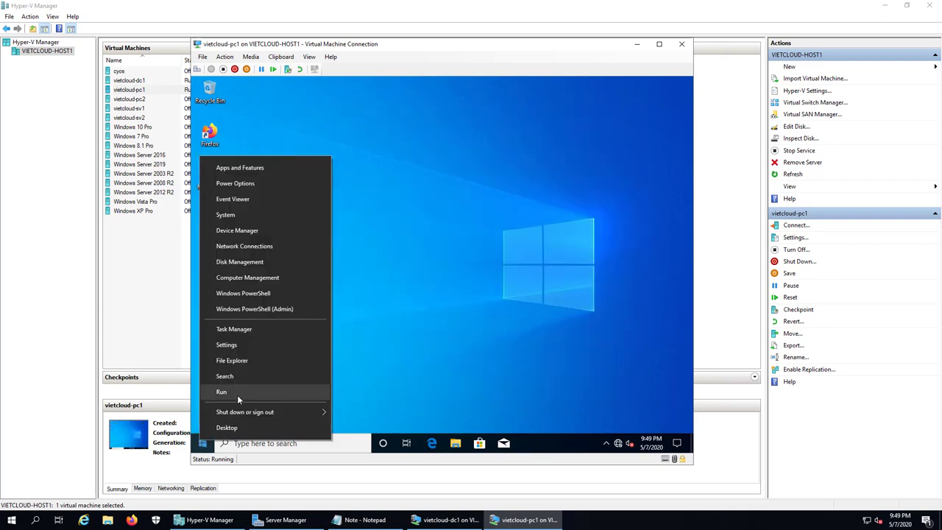
Step: Open a command prompt on vietcloud-pc1 and run ipconfig to check its IP configuration
{"action": "left_click", "coordinate": [235, 393]}
{"action": "type", "text": "cmd"}
{"action": "key", "text": "Return"}
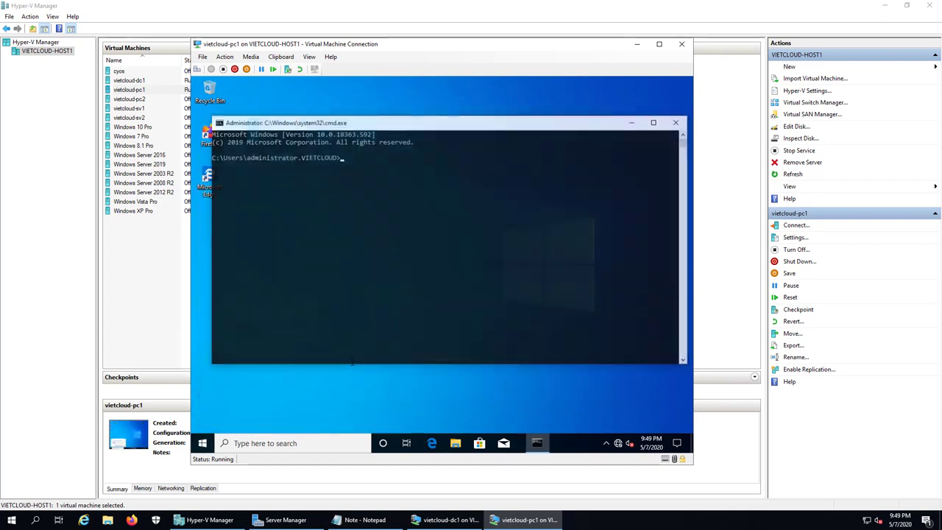
{"action": "type", "text": "ipconfig"}
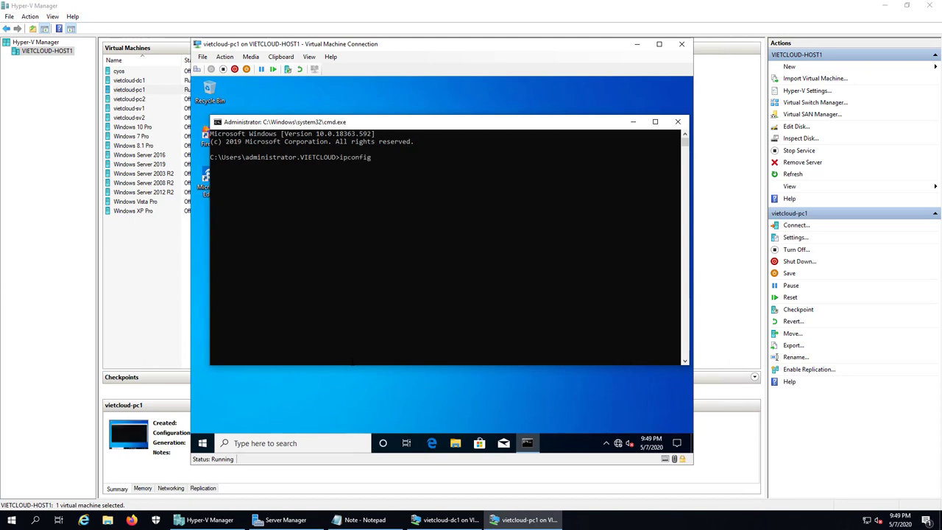
{"action": "key", "text": "Return"}
Step: Ping the domain controller's IPv6 address fd00::10 from vietcloud-pc1
{"action": "type", "text": "ping"}
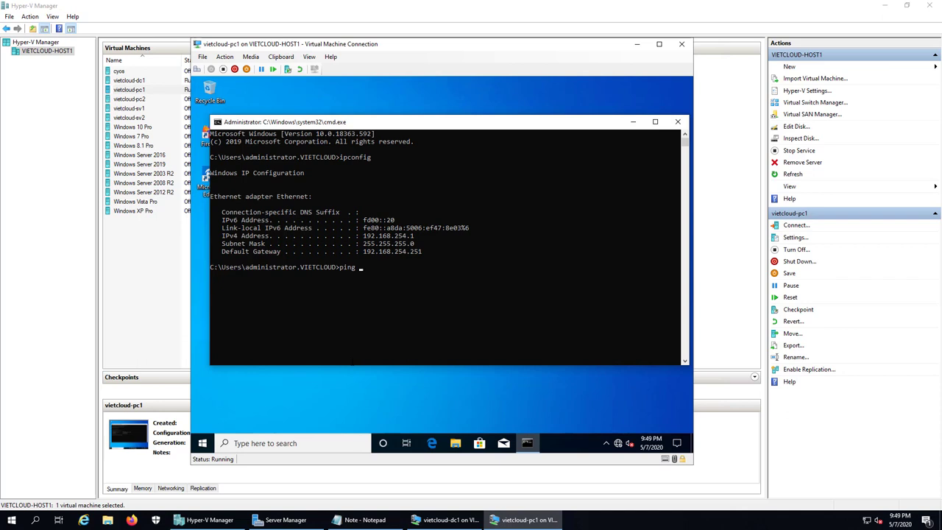
{"action": "type", "text": "fd00::10"}
{"action": "key", "text": "Return"}
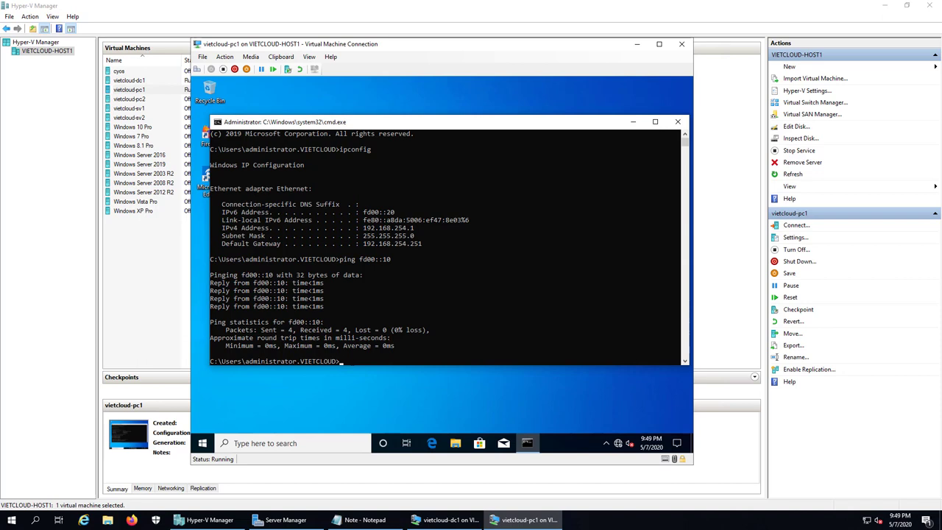
Step: Minimize the vietcloud-pc1 window and add the line "2. Cau hinh DNS server ho tro IPv6." to the note in Notepad
{"action": "left_click", "coordinate": [634, 50]}
{"action": "left_click", "coordinate": [360, 520]}
{"action": "type", "text": "2. Cau hinh DNS server hpo t"}
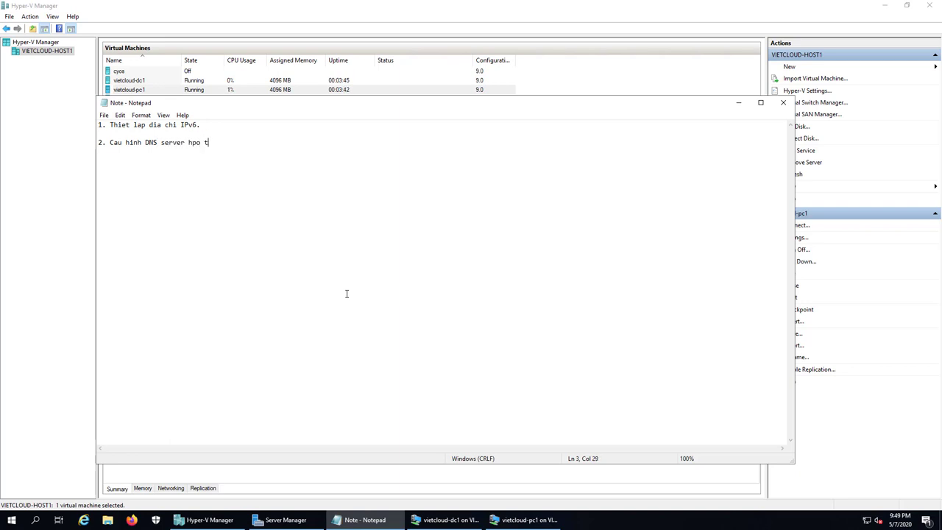
{"action": "key", "text": "BackSpace"}
{"action": "key", "text": "BackSpace"}
{"action": "key", "text": "BackSpace"}
{"action": "key", "text": "BackSpace"}
{"action": "type", "text": "o tro IPv6."}
{"action": "key", "text": "Return"}
{"action": "key", "text": "Return"}
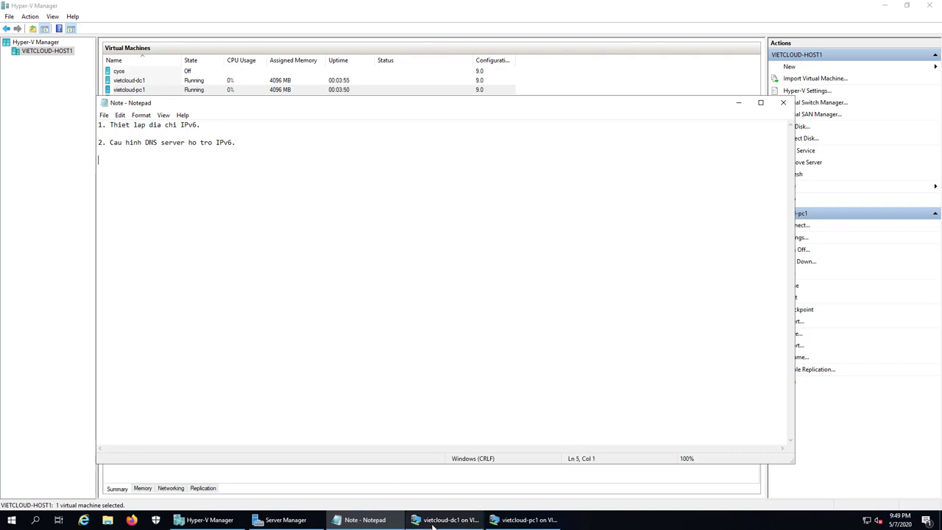
Step: Switch to vietcloud-dc1, close its command prompt and Network Connections windows, and open DNS Manager from Server Manager
{"action": "mouse_move", "coordinate": [432, 524]}
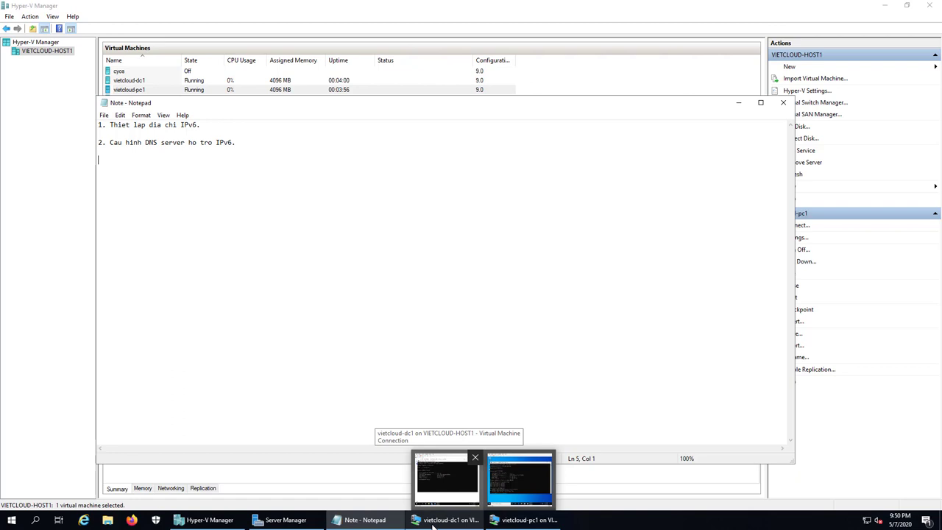
{"action": "left_click", "coordinate": [432, 524]}
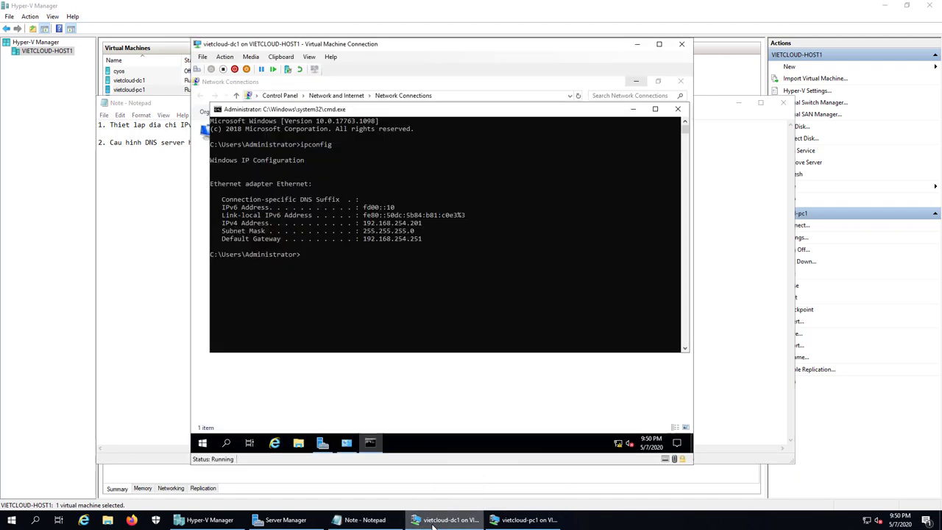
{"action": "left_click", "coordinate": [678, 109]}
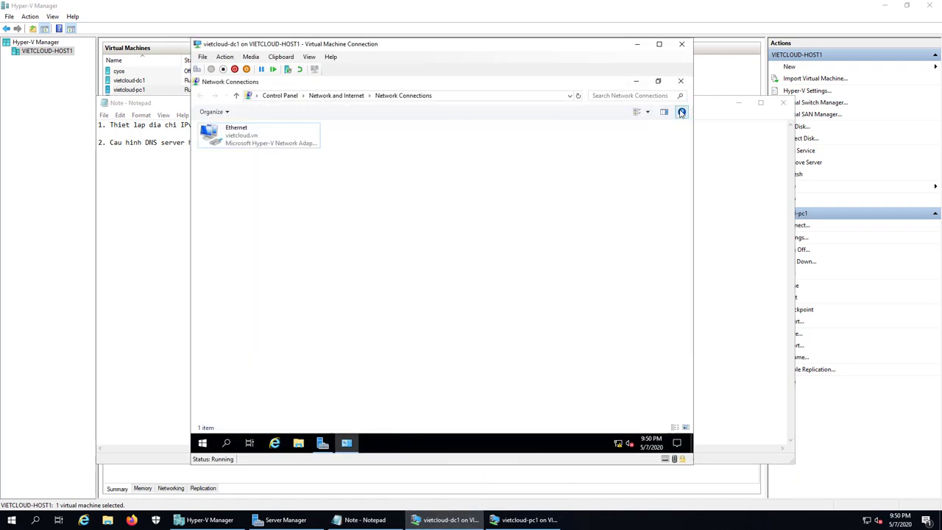
{"action": "left_click", "coordinate": [680, 81]}
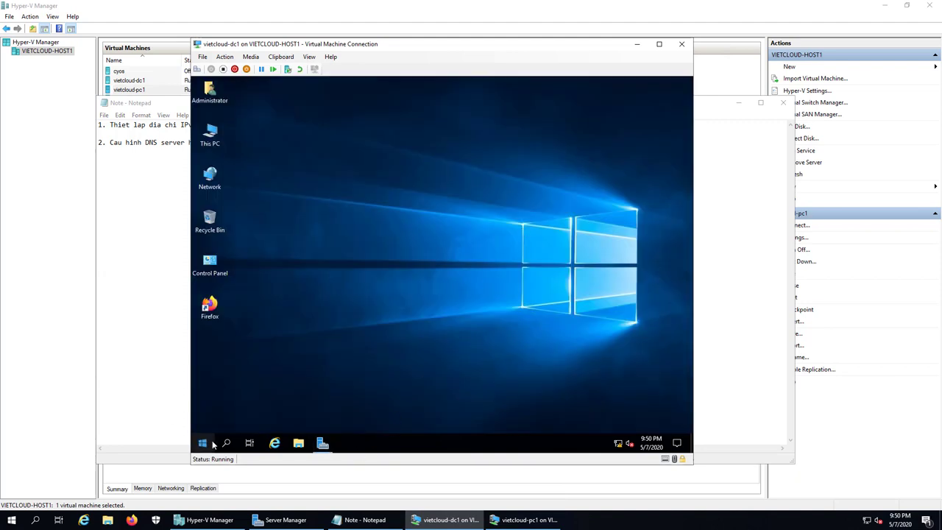
{"action": "left_click", "coordinate": [322, 442]}
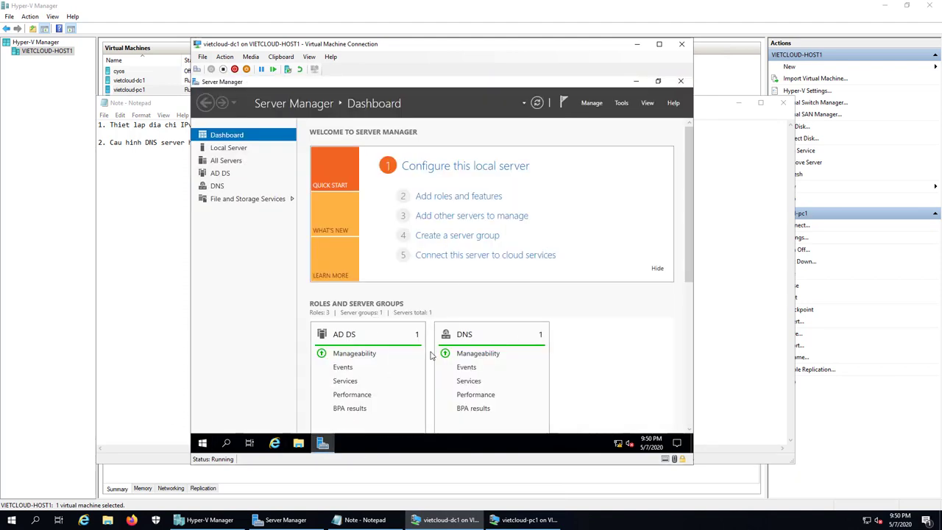
{"action": "left_click", "coordinate": [623, 103]}
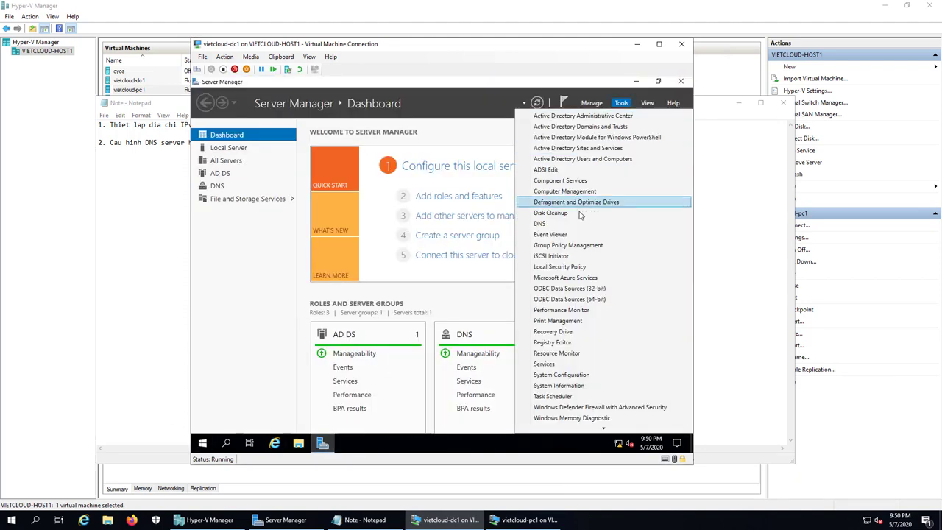
{"action": "left_click", "coordinate": [562, 226]}
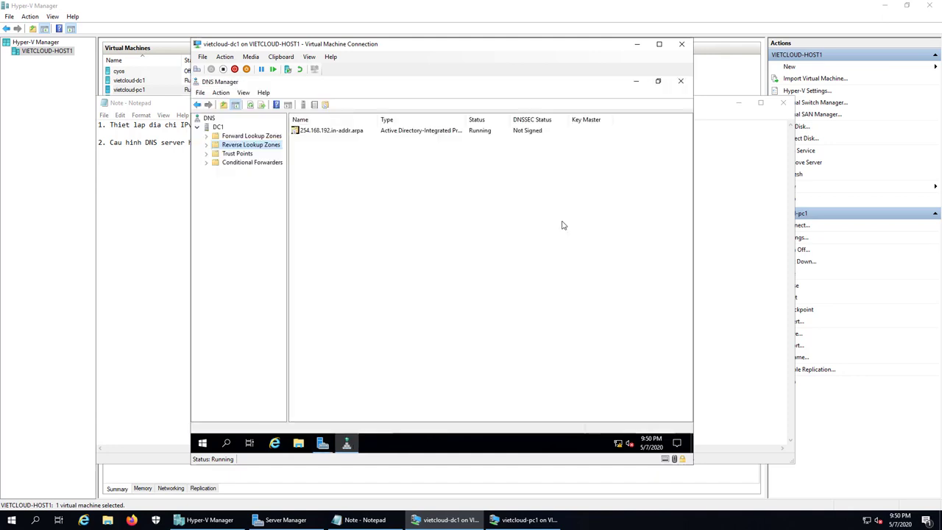
Step: Examine the dc1 and pc1 IPv6 host records in the vietcloud.vn zone and the pointer records in the 254.168.192.in-addr.arpa reverse zone
{"action": "double_click", "coordinate": [250, 139]}
{"action": "double_click", "coordinate": [247, 154]}
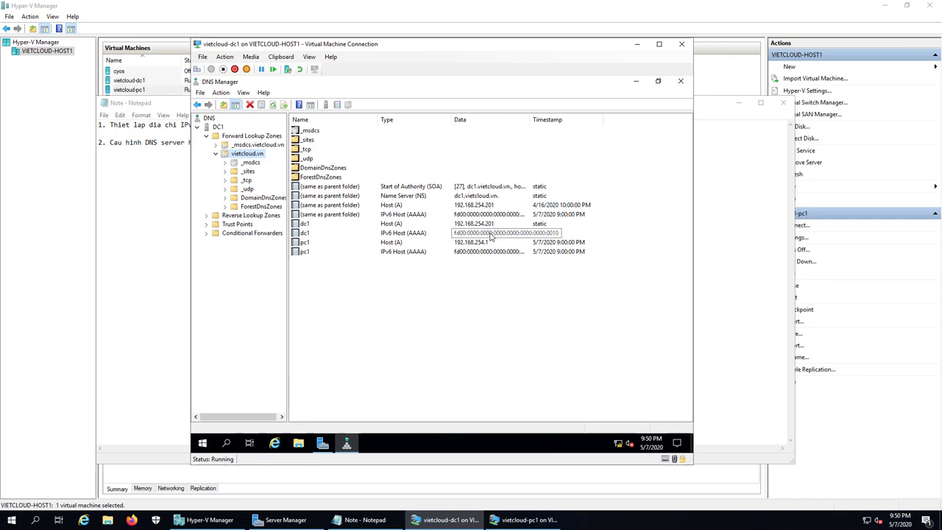
{"action": "left_click", "coordinate": [491, 234]}
{"action": "left_click", "coordinate": [477, 254]}
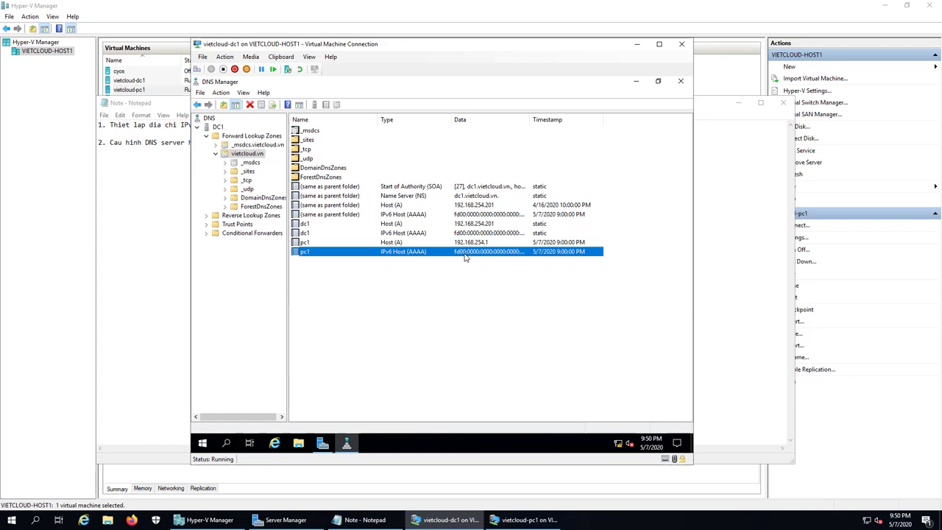
{"action": "double_click", "coordinate": [251, 216]}
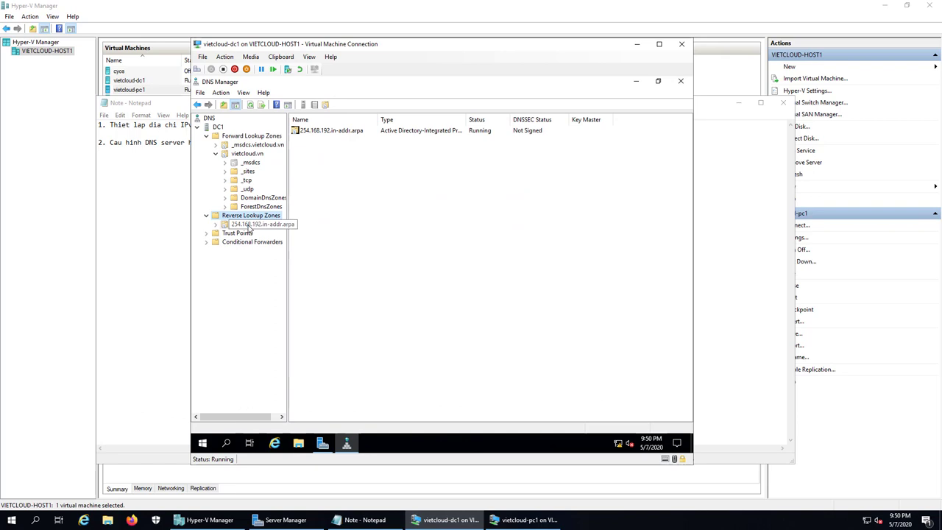
{"action": "left_click", "coordinate": [249, 227]}
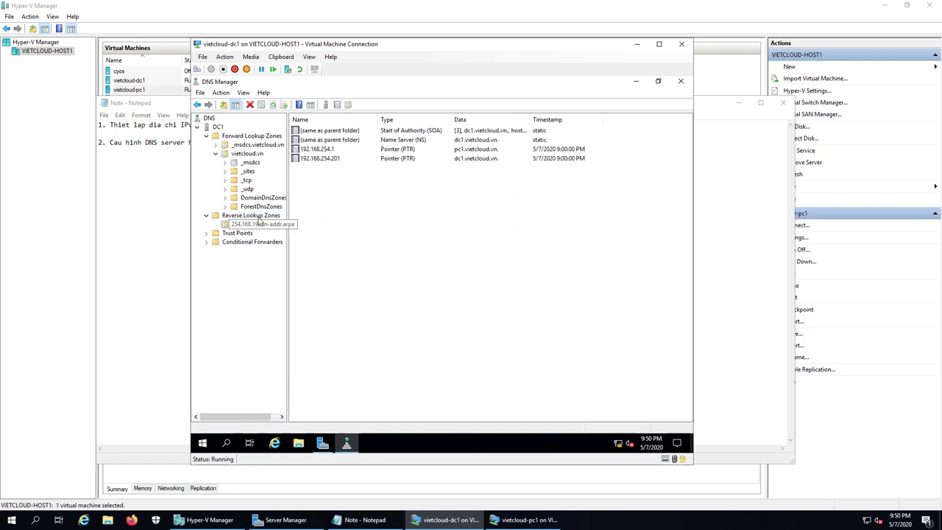
Step: Create an Active Directory-integrated primary IPv6 reverse lookup zone for prefix fd00::/64, allowing only secure dynamic updates
{"action": "right_click", "coordinate": [258, 219]}
{"action": "left_click", "coordinate": [287, 224]}
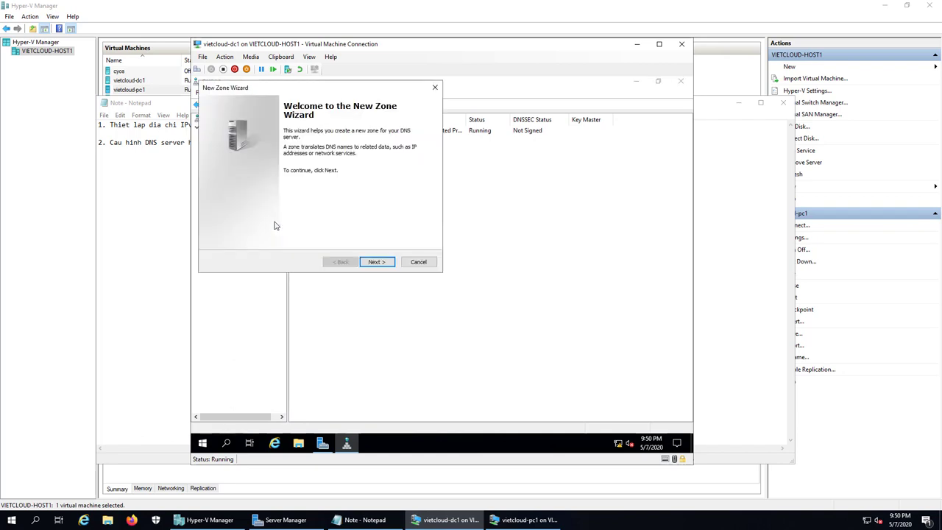
{"action": "left_click", "coordinate": [374, 262]}
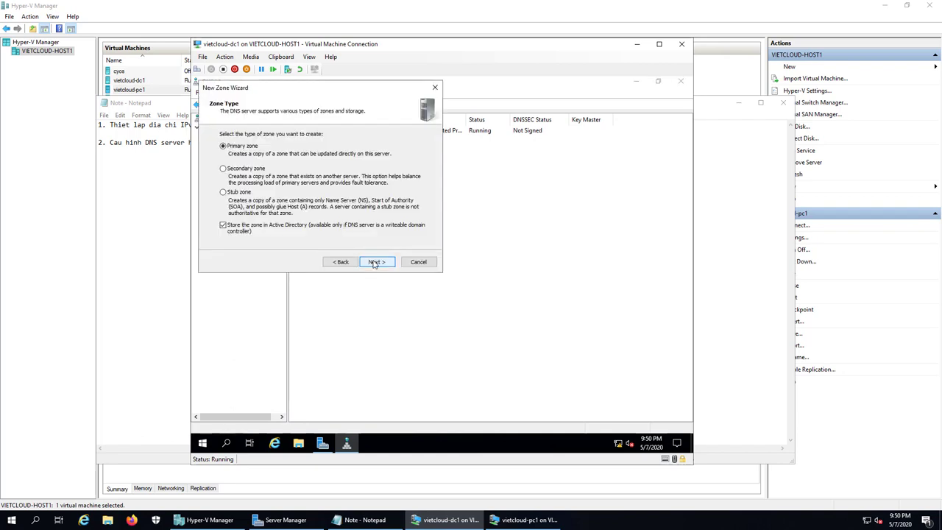
{"action": "left_click", "coordinate": [375, 262]}
{"action": "left_click", "coordinate": [374, 262]}
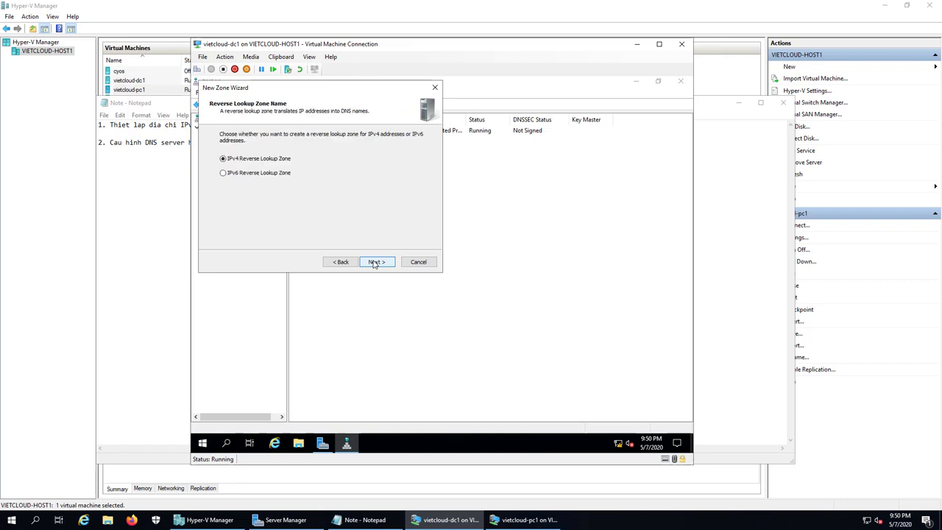
{"action": "left_click", "coordinate": [223, 173]}
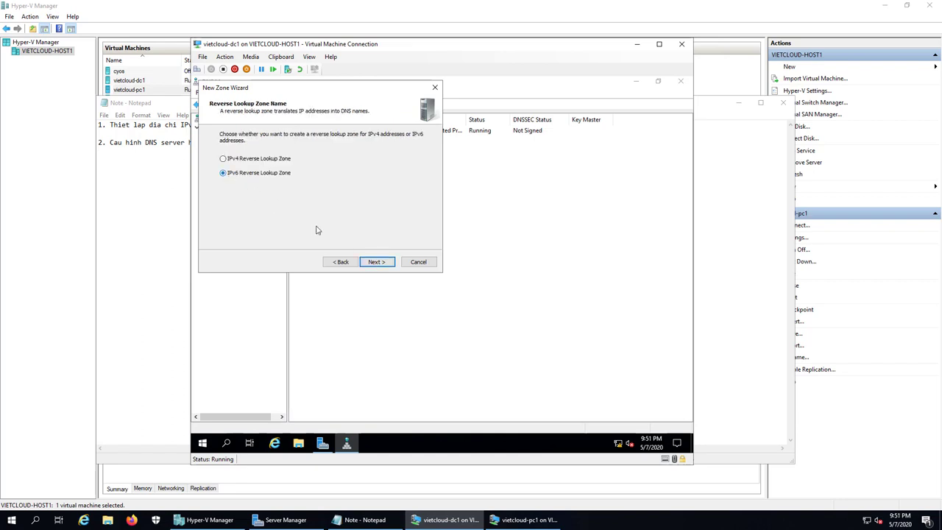
{"action": "left_click", "coordinate": [386, 262]}
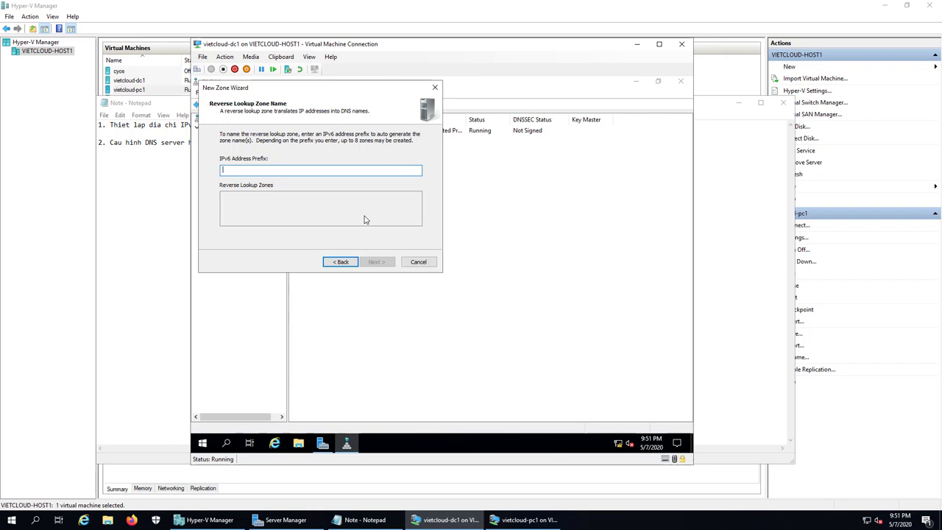
{"action": "type", "text": "fd00::/64"}
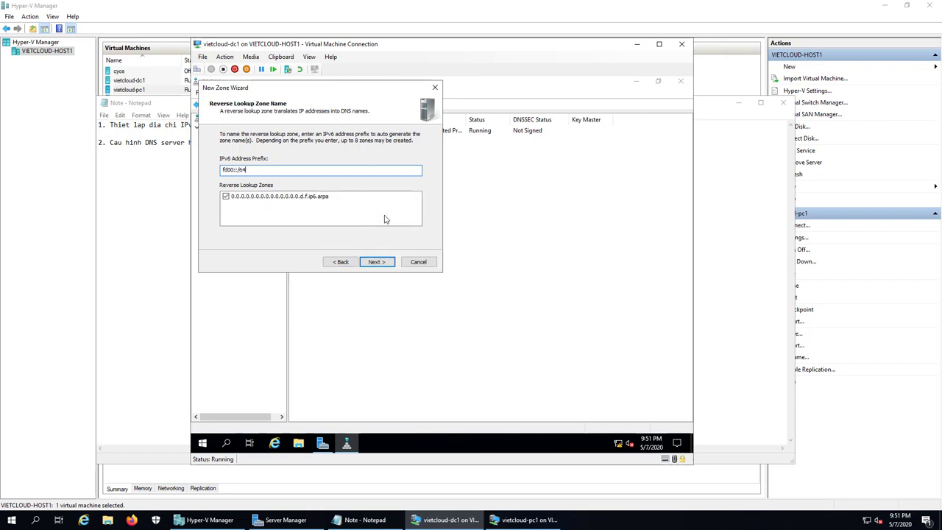
{"action": "left_click", "coordinate": [376, 264]}
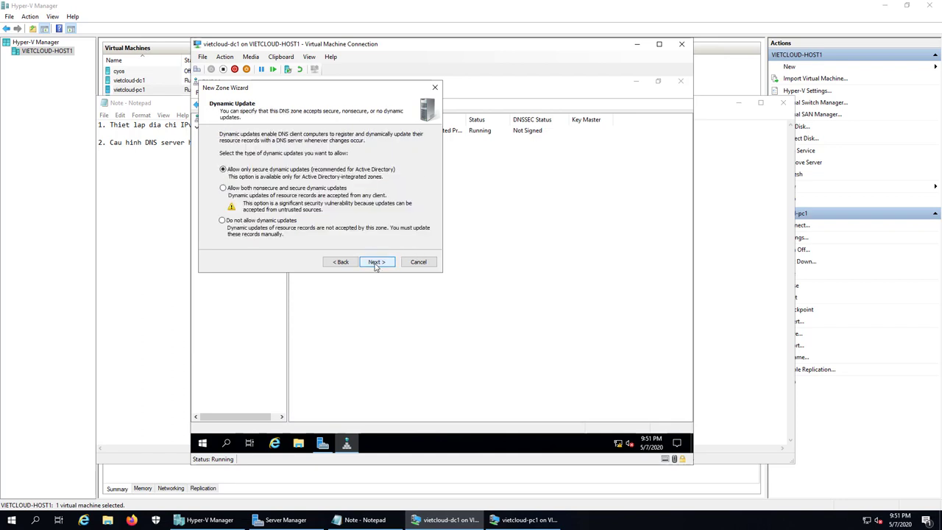
{"action": "left_click", "coordinate": [376, 263]}
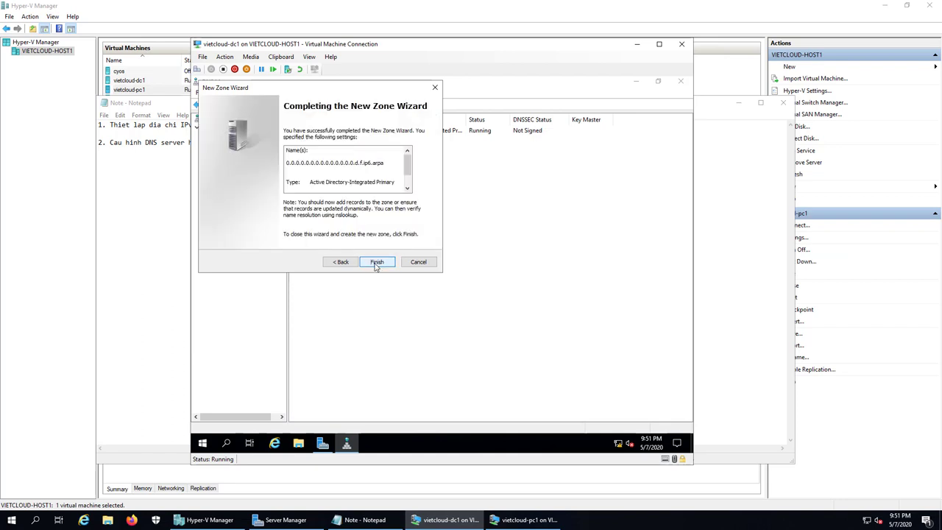
{"action": "left_click", "coordinate": [376, 264]}
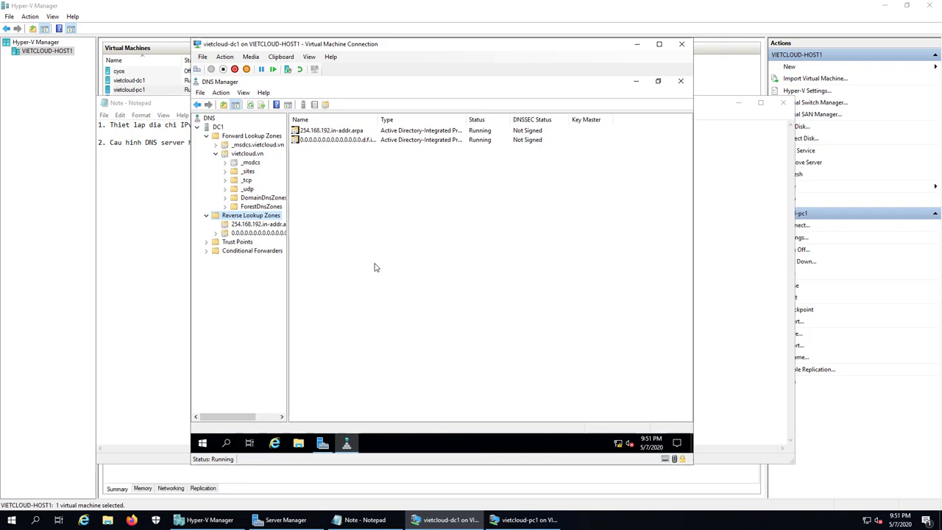
Step: Open a command prompt on vietcloud-dc1 and run ipconfig /registerdns to register its DNS records
{"action": "right_click", "coordinate": [203, 442]}
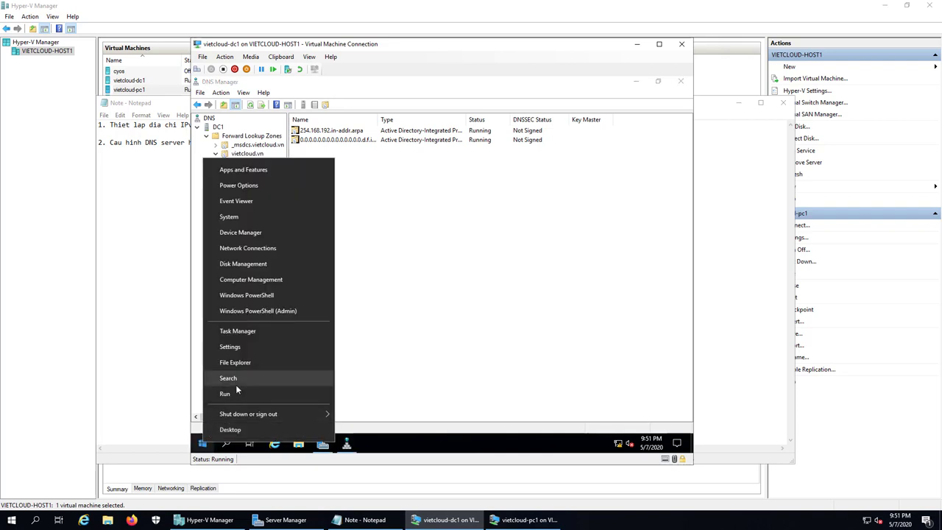
{"action": "key", "text": "Escape"}
{"action": "right_click", "coordinate": [206, 442]}
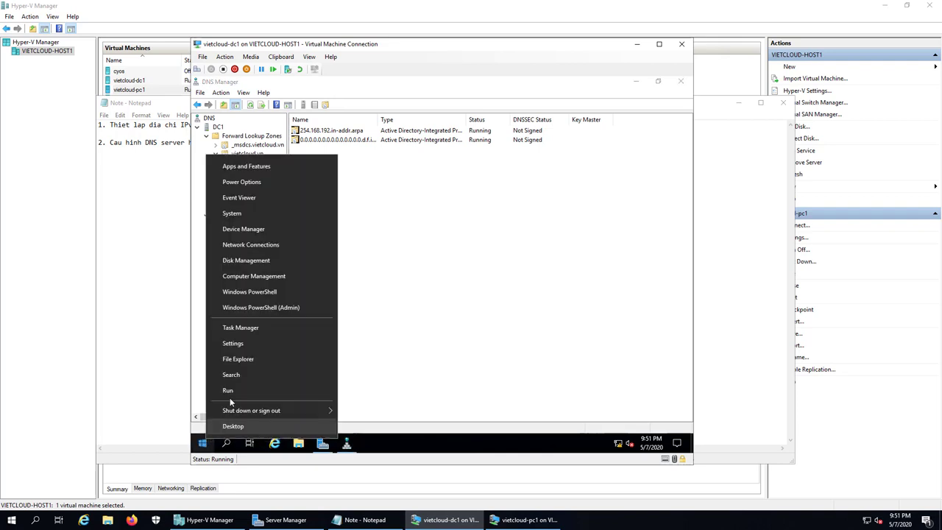
{"action": "left_click", "coordinate": [228, 392]}
{"action": "key", "text": "Return"}
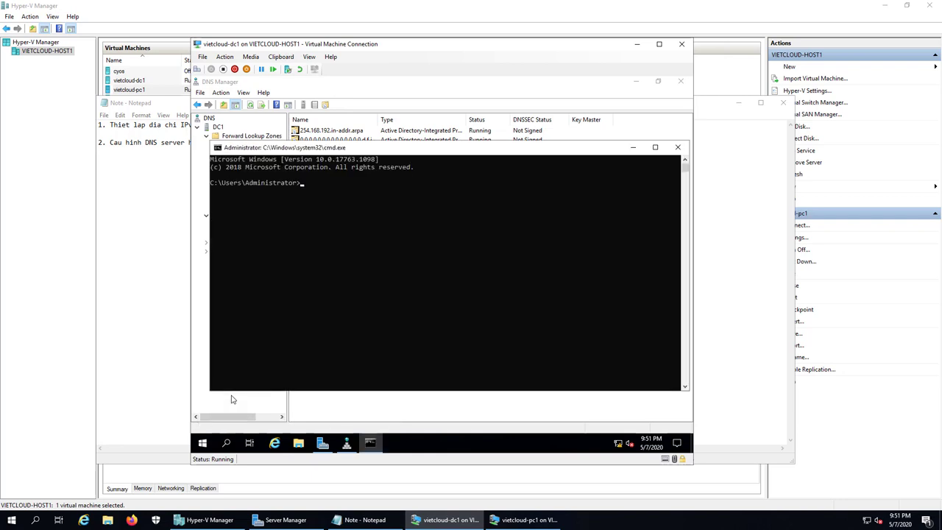
{"action": "type", "text": "ipconfig /registerdns"}
{"action": "key", "text": "Return"}
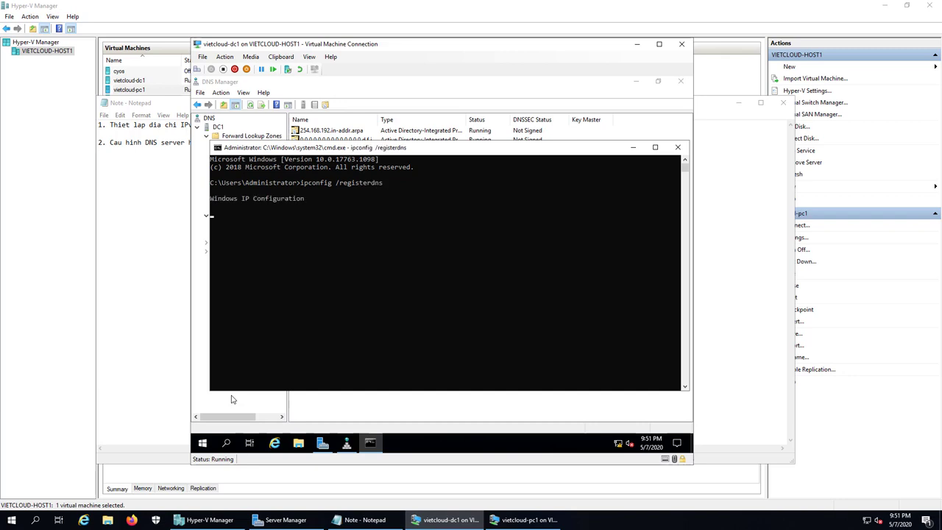
Step: Switch to vietcloud-pc1 and run ipconfig /registerdns in its command prompt to register its DNS records
{"action": "mouse_move", "coordinate": [524, 520]}
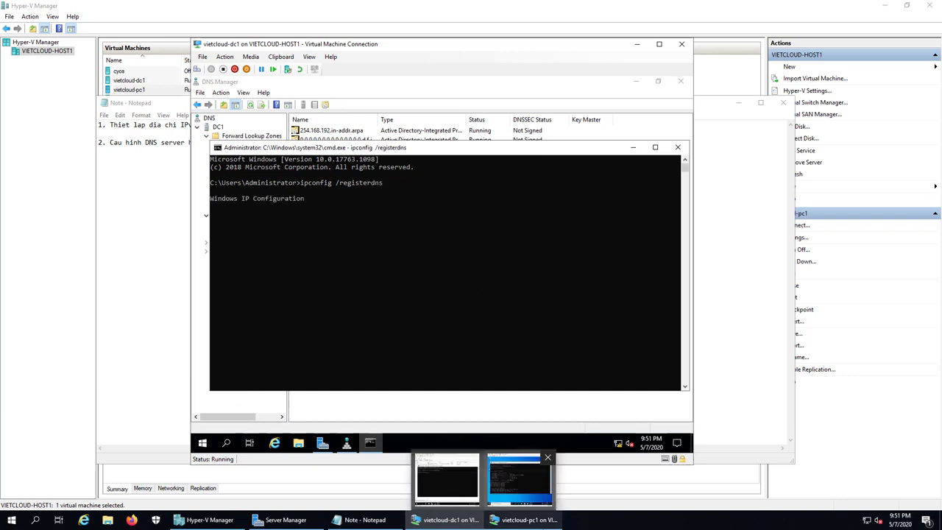
{"action": "left_click", "coordinate": [519, 478]}
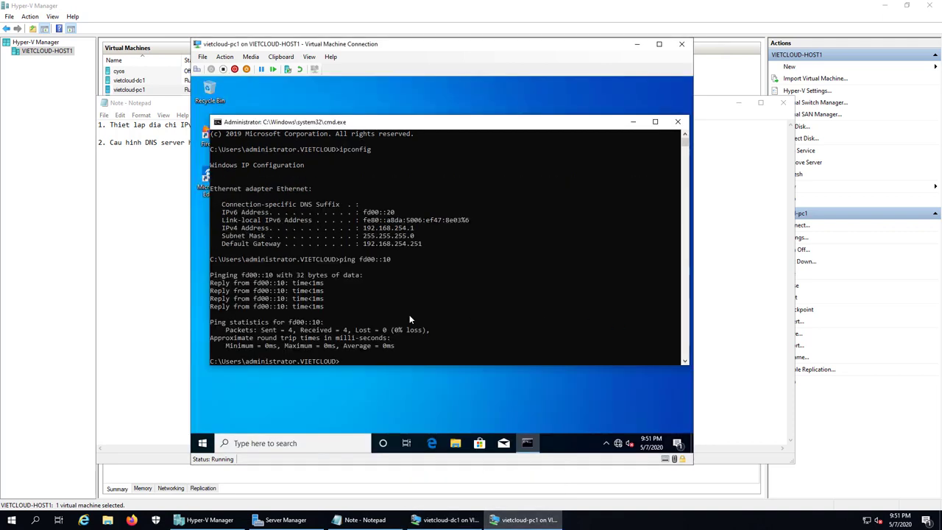
{"action": "left_click", "coordinate": [398, 336]}
{"action": "type", "text": "ipconfig /registerdns"}
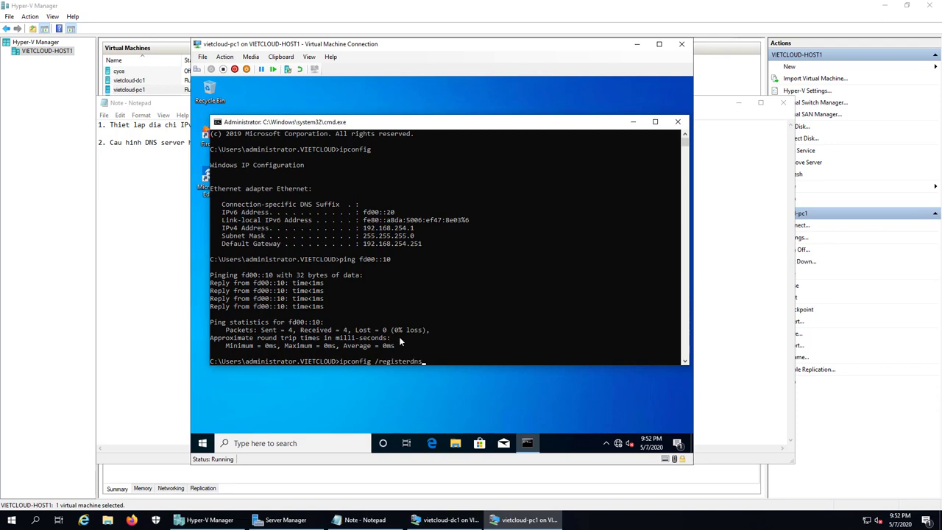
{"action": "key", "text": "Return"}
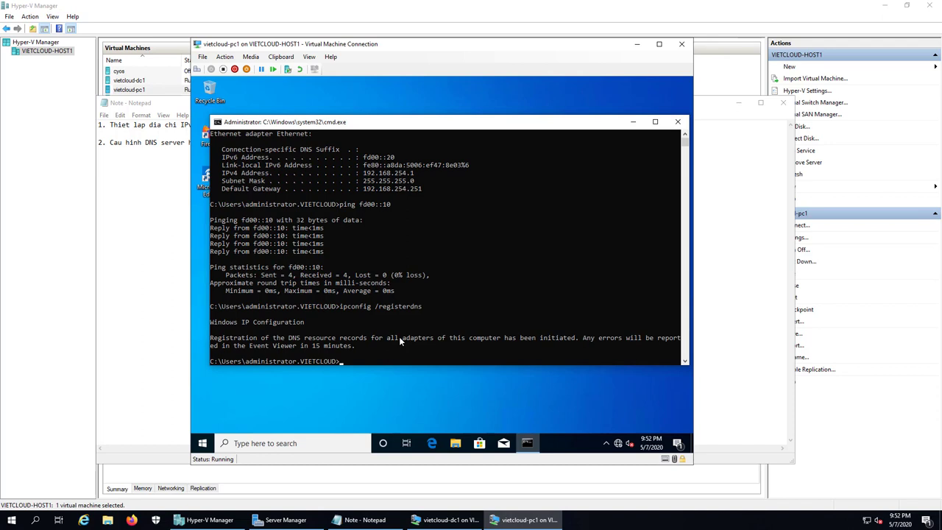
Step: Return to DNS Manager on vietcloud-dc1 and check the IPv6 reverse lookup zone for the dc1 and pc1 pointer records
{"action": "left_click", "coordinate": [445, 520]}
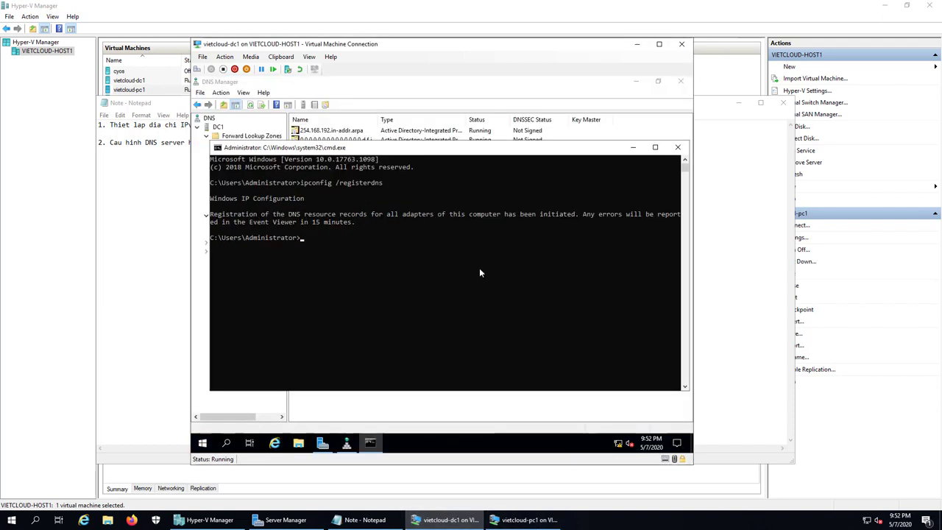
{"action": "left_click", "coordinate": [339, 94]}
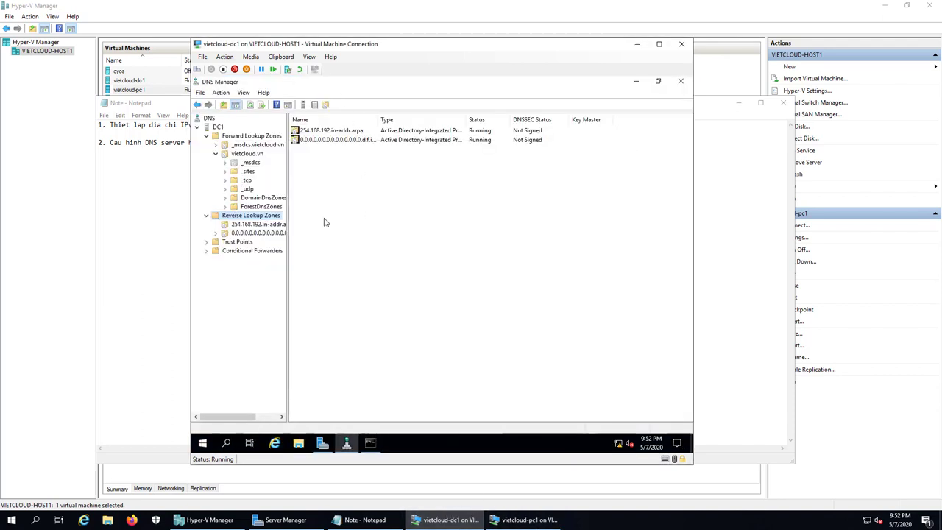
{"action": "left_click", "coordinate": [242, 234]}
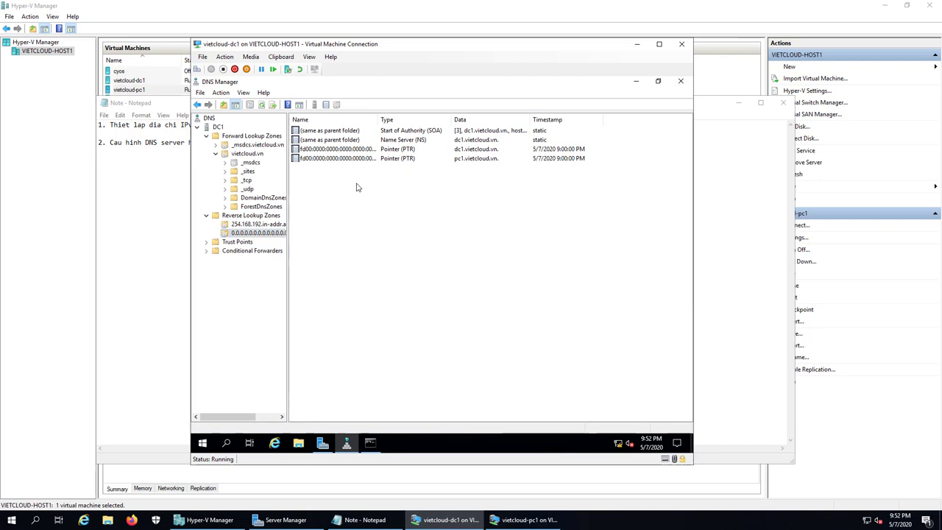
{"action": "left_click", "coordinate": [376, 159]}
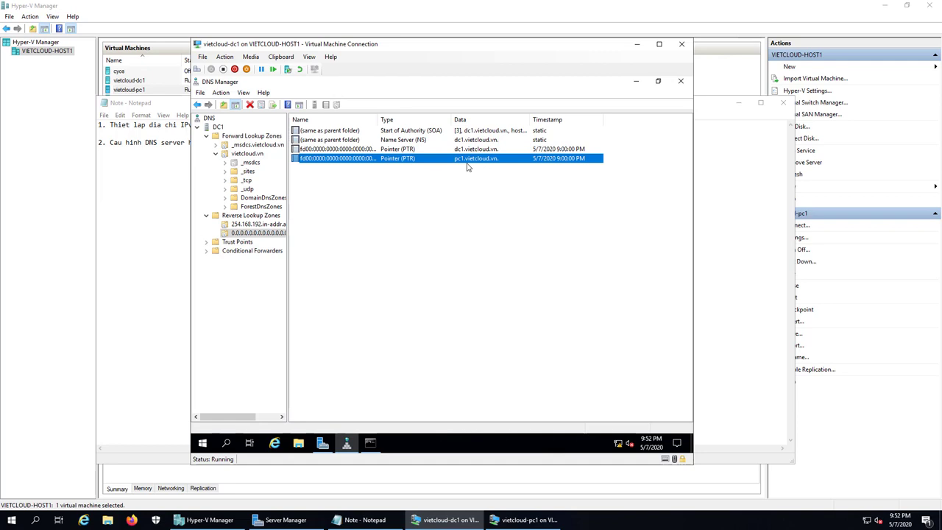
Step: Add a host record www with address fd00::30 and an associated pointer record to vietcloud.vn, and check the IPv6 reverse zone
{"action": "left_click", "coordinate": [247, 154]}
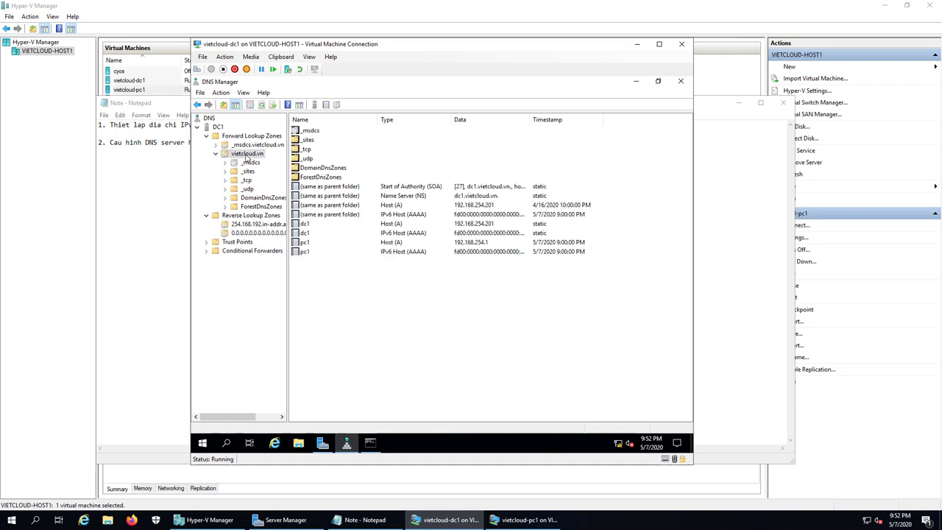
{"action": "right_click", "coordinate": [247, 156]}
{"action": "left_click", "coordinate": [320, 185]}
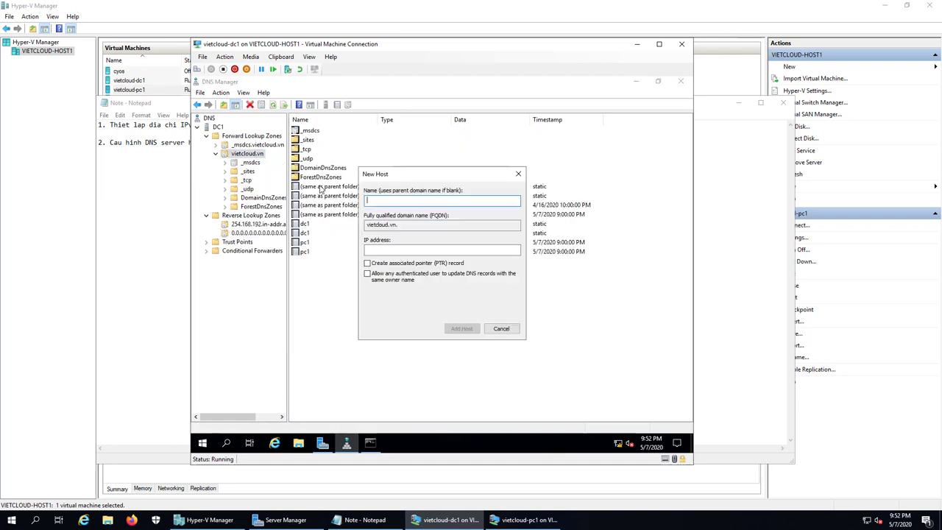
{"action": "type", "text": "www"}
{"action": "left_click", "coordinate": [390, 251]}
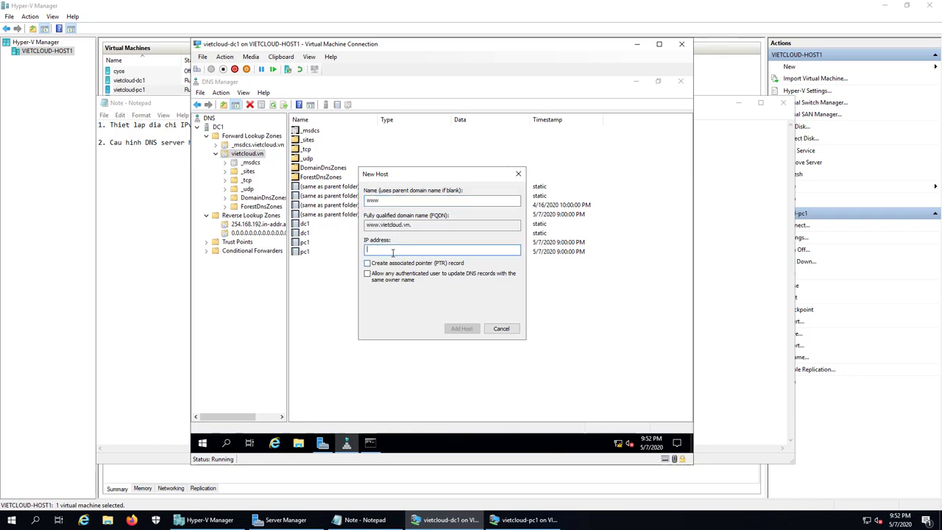
{"action": "type", "text": "fd00::30"}
{"action": "left_click", "coordinate": [386, 265]}
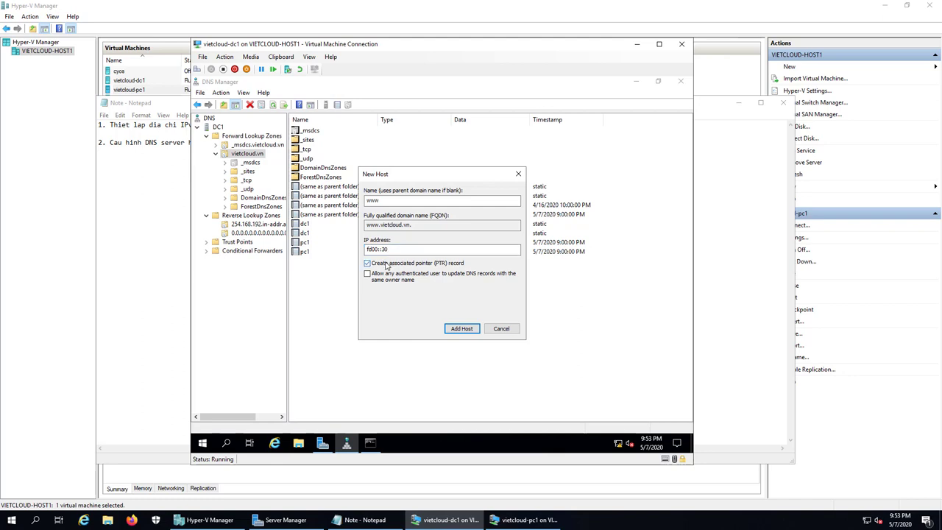
{"action": "left_click", "coordinate": [468, 328]}
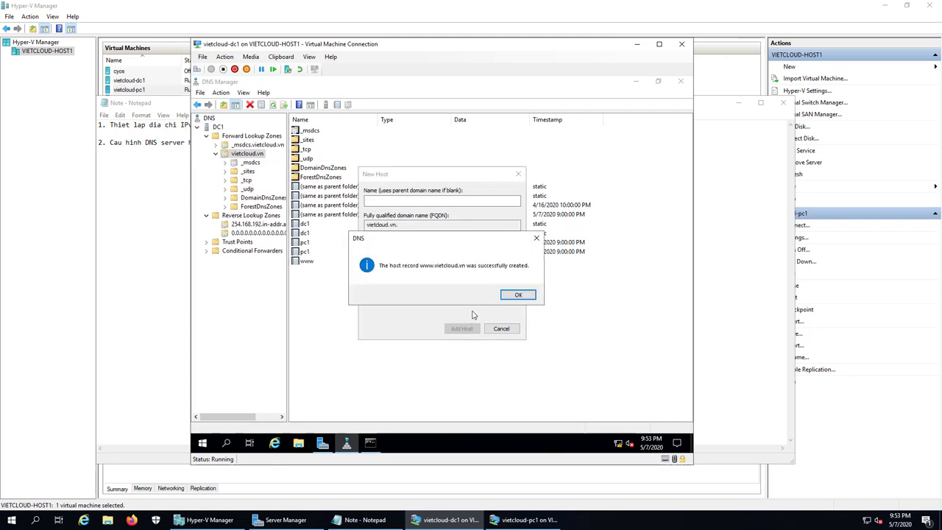
{"action": "left_click", "coordinate": [518, 294]}
{"action": "left_click", "coordinate": [501, 328]}
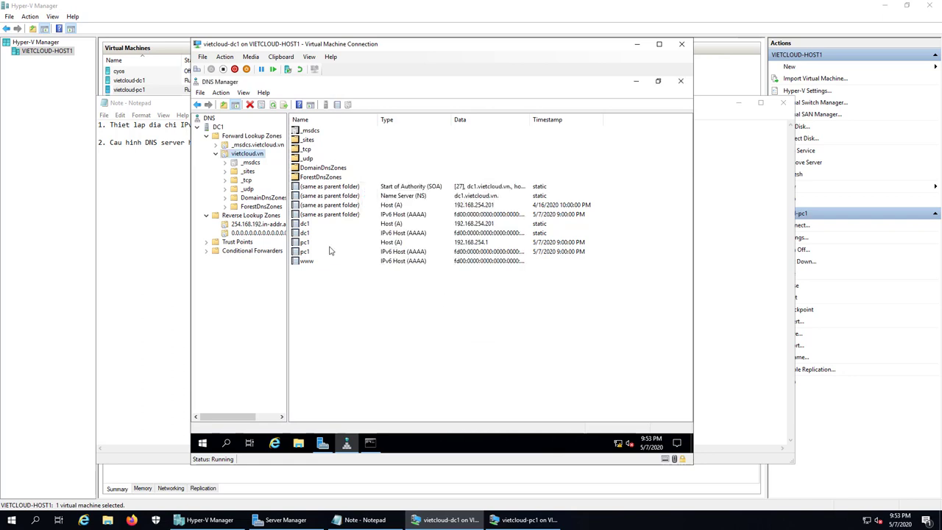
{"action": "left_click", "coordinate": [251, 232]}
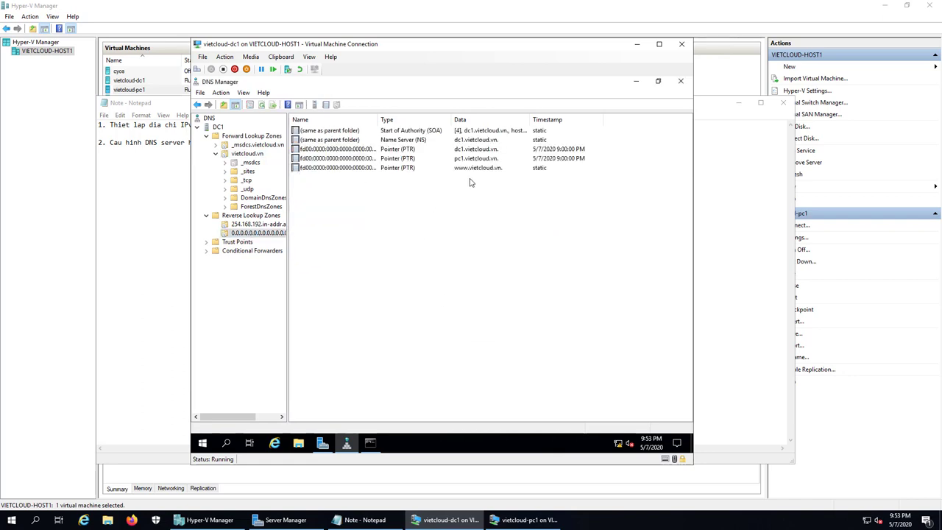
{"action": "left_click", "coordinate": [636, 81]}
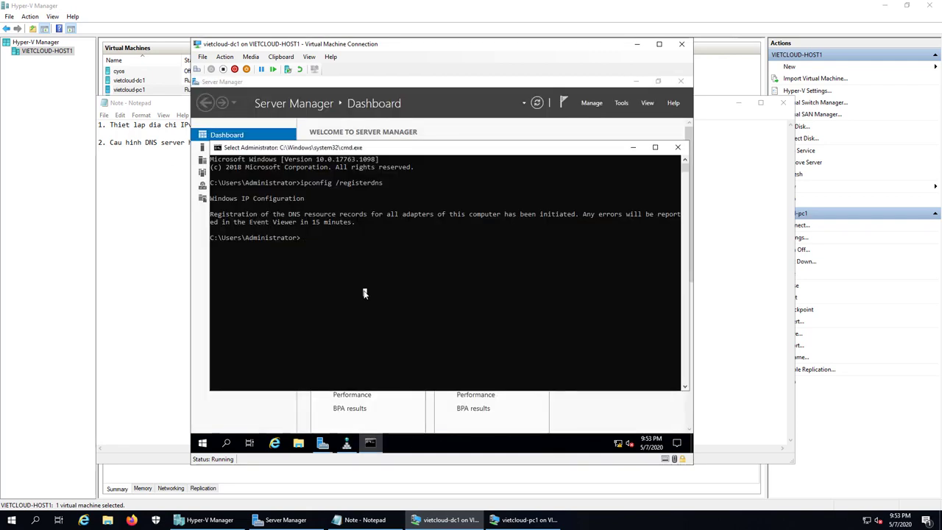
{"action": "left_click", "coordinate": [364, 294]}
{"action": "type", "text": "nslookup"}
{"action": "key", "text": "Return"}
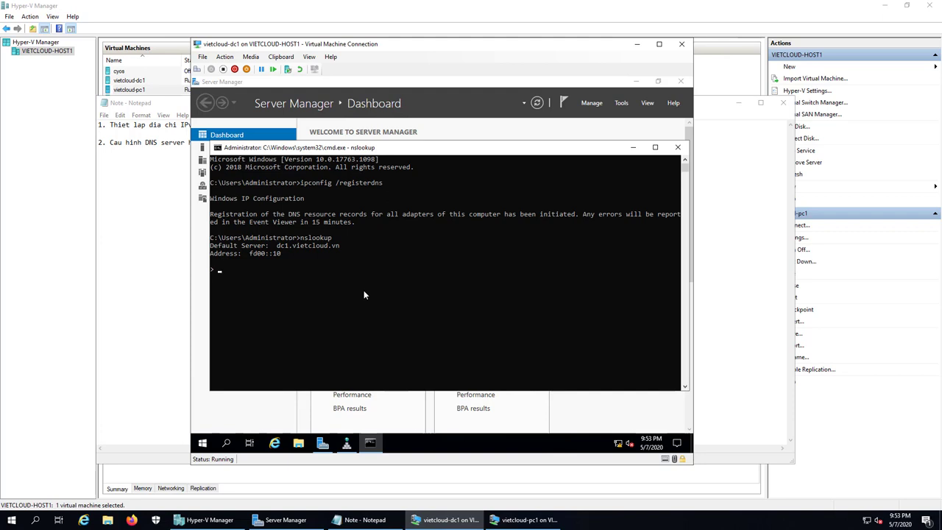
{"action": "type", "text": "dc1.vietcloud.vn"}
{"action": "key", "text": "Return"}
{"action": "type", "text": "www.vietcl"}
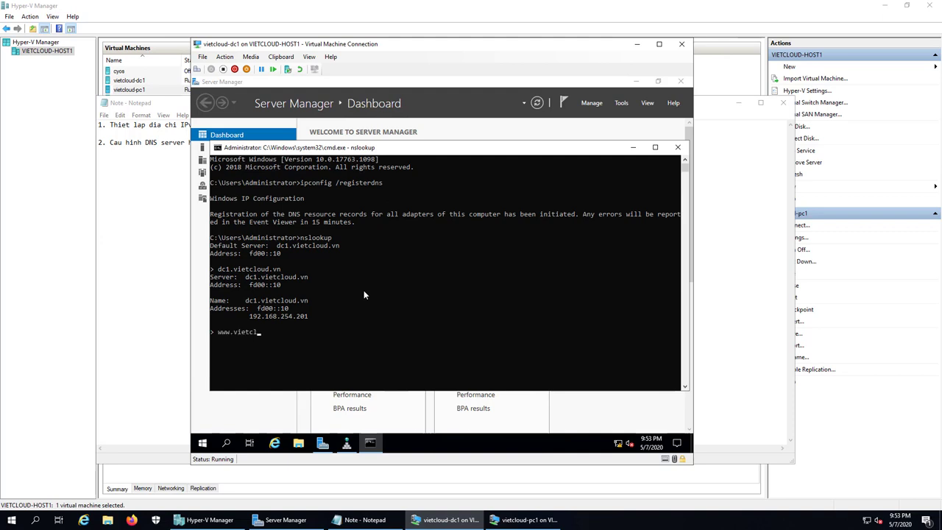
{"action": "type", "text": "oud.vn"}
{"action": "key", "text": "Return"}
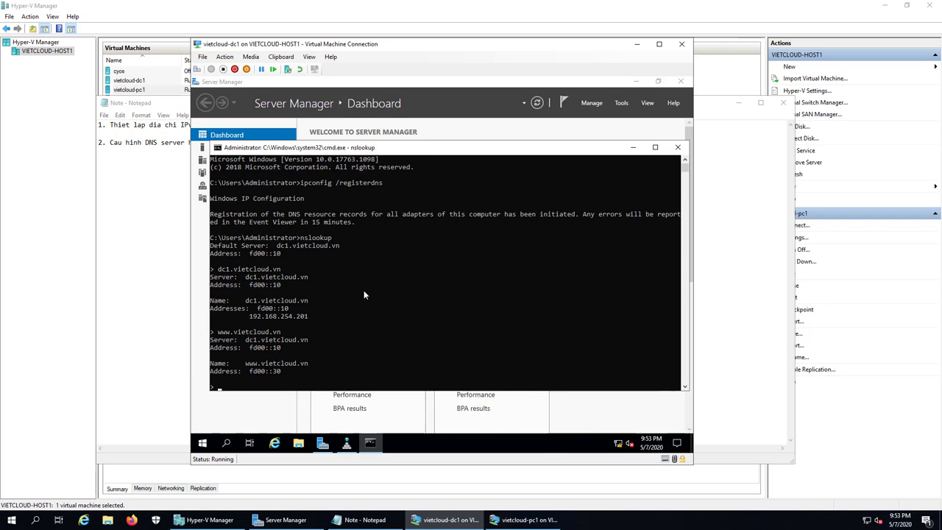
{"action": "type", "text": "fd00::30"}
{"action": "key", "text": "Return"}
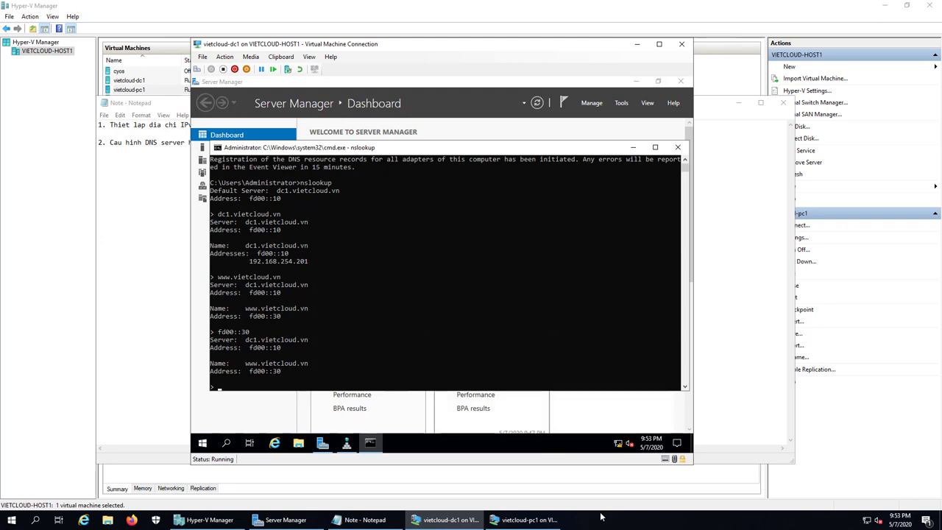
{"action": "mouse_move", "coordinate": [522, 519]}
{"action": "left_click", "coordinate": [519, 480]}
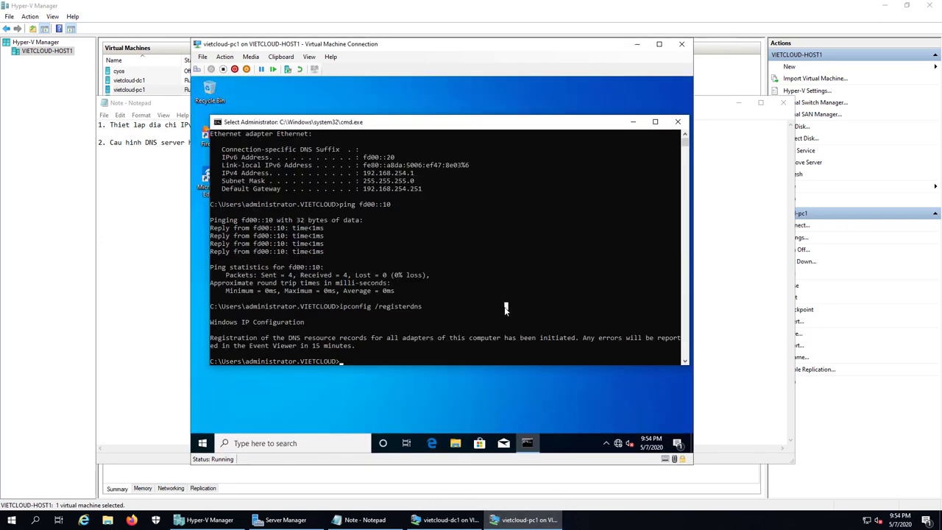
{"action": "key", "text": "Escape"}
{"action": "type", "text": "nslookup"}
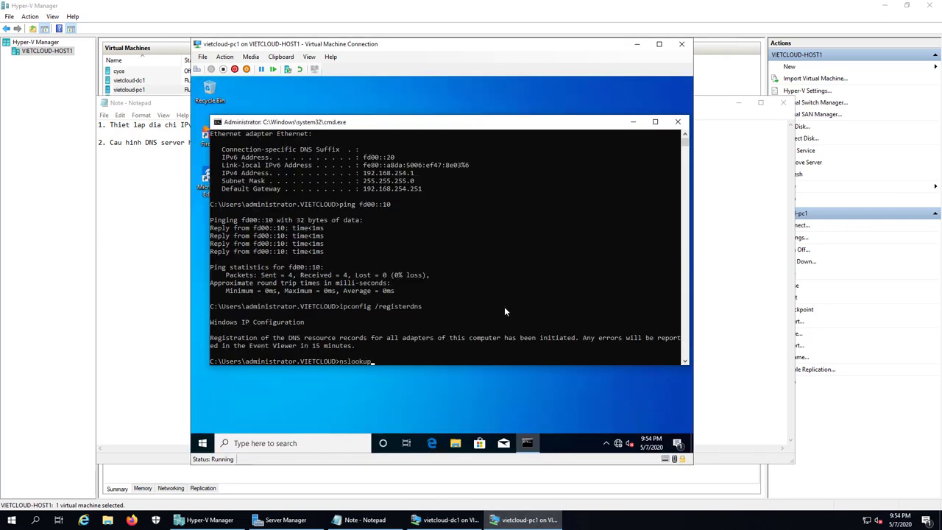
{"action": "key", "text": "Return"}
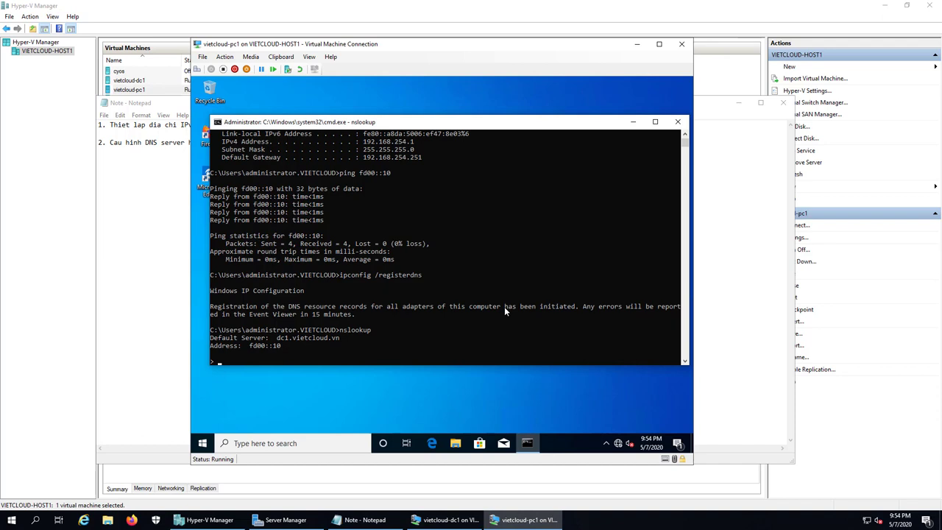
{"action": "type", "text": "www.vietcloud.vn"}
{"action": "key", "text": "Return"}
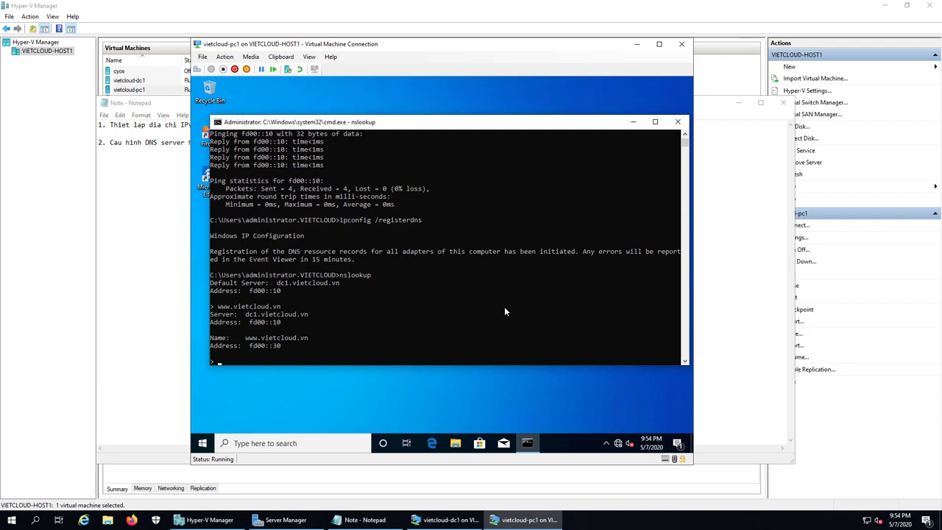
{"action": "type", "text": "fd00::30"}
{"action": "key", "text": "Return"}
Step: Exit nslookup and run ping dc1.vietcloud.vn -6 to test IPv6 connectivity by host name
{"action": "type", "text": "exit"}
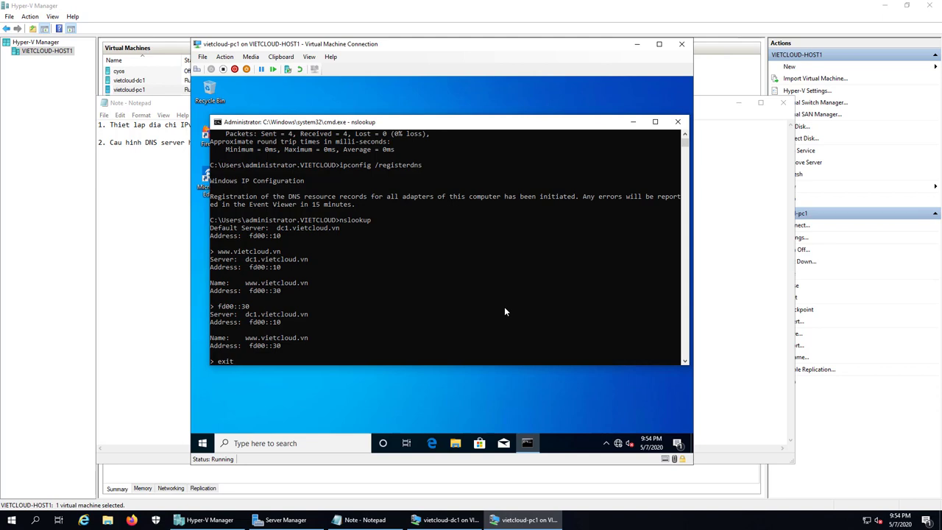
{"action": "key", "text": "Return"}
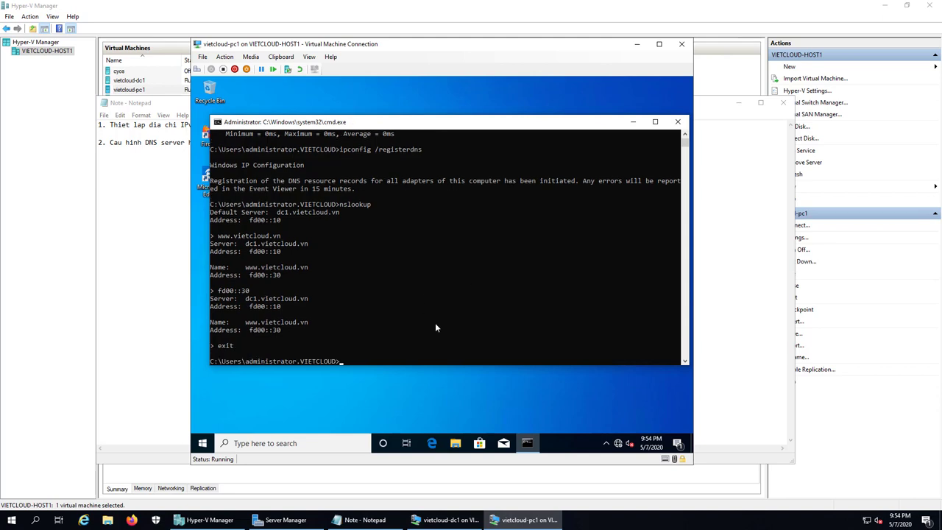
{"action": "type", "text": "ping dc1.vietcloud.vn -6"}
{"action": "key", "text": "Return"}
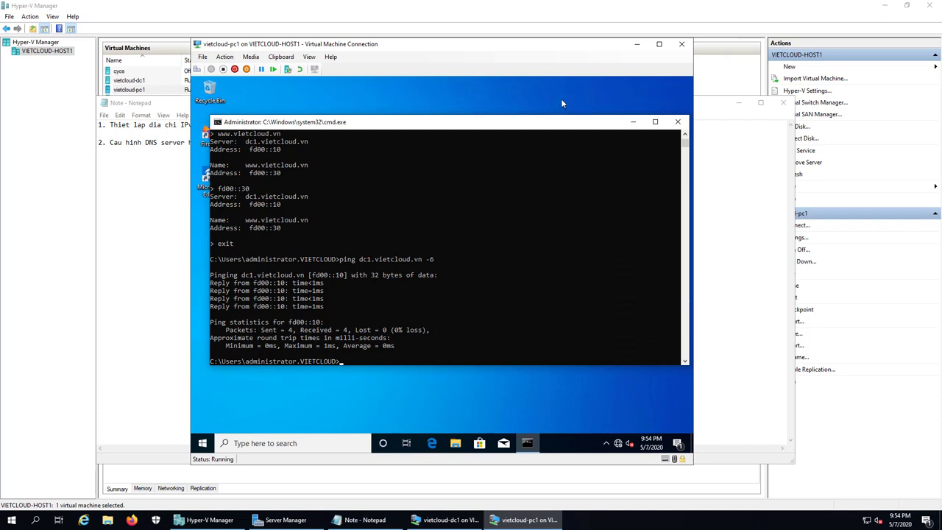
Step: Switch to the Note file in Notepad and add the line "3. Cau hinh DHCP server ho tro IPv6."
{"action": "left_click", "coordinate": [362, 520]}
{"action": "type", "text": "3. C"}
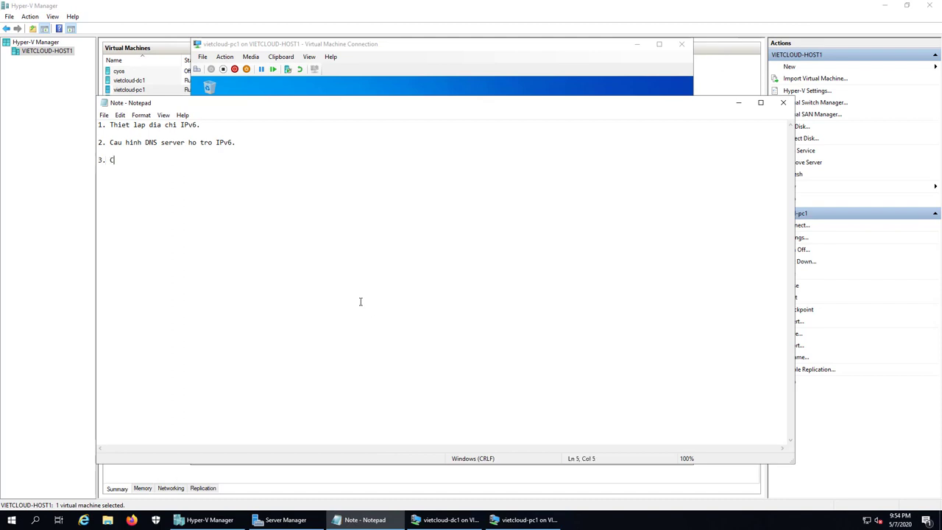
{"action": "type", "text": "au hinh DHCP server ho tro IPv6"}
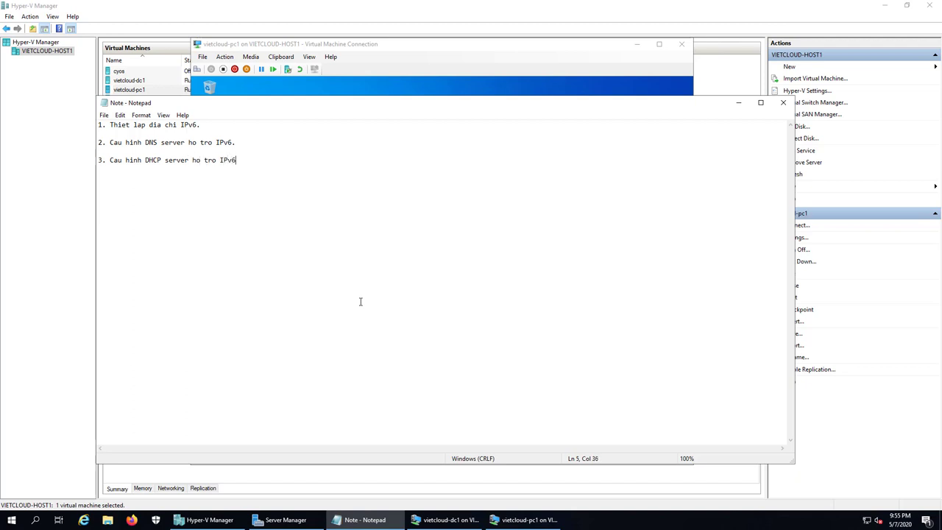
{"action": "type", "text": "."}
{"action": "key", "text": "Return"}
{"action": "key", "text": "Return"}
Step: Switch to vietcloud-dc1 and start adding roles and features, proceeding to the server roles selection for dc1.vietcloud.vn
{"action": "left_click", "coordinate": [444, 520]}
{"action": "left_click", "coordinate": [676, 147]}
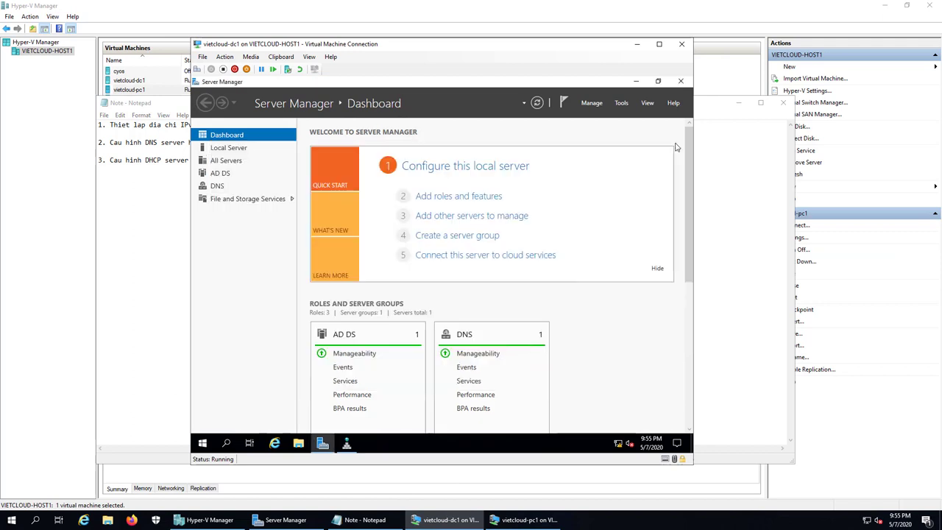
{"action": "left_click", "coordinate": [592, 103]}
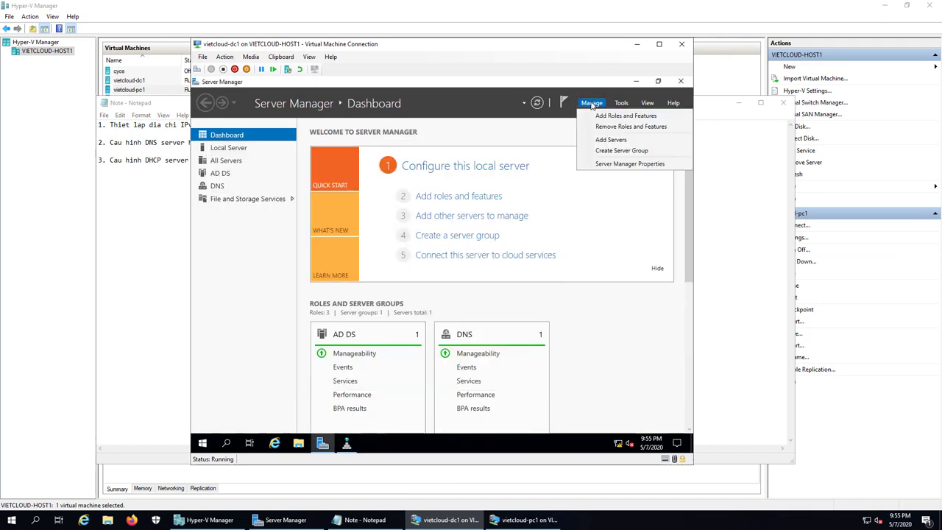
{"action": "left_click", "coordinate": [635, 120]}
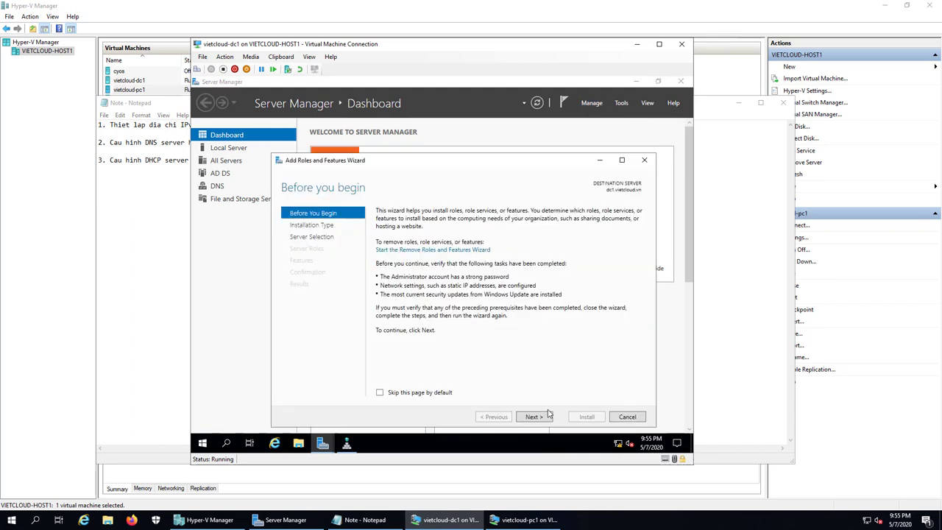
{"action": "left_click", "coordinate": [535, 417]}
{"action": "left_click", "coordinate": [535, 417]}
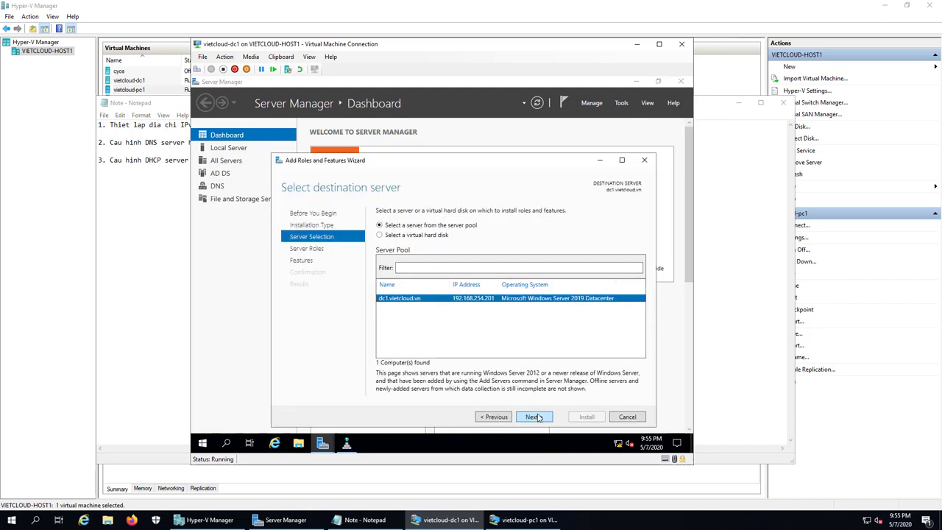
{"action": "left_click", "coordinate": [535, 417]}
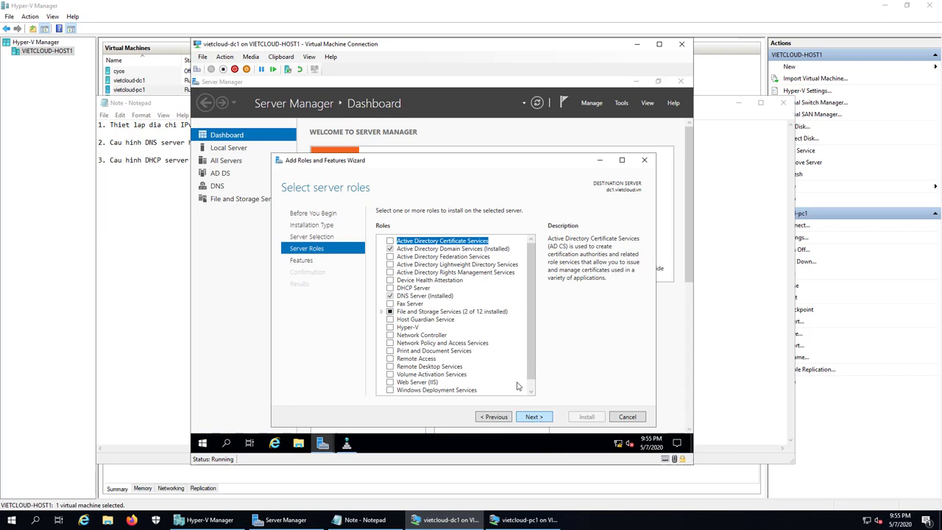
Step: Select the DHCP Server role with its management tools and install it without additional features
{"action": "left_click", "coordinate": [412, 287]}
{"action": "left_click", "coordinate": [390, 290]}
{"action": "left_click", "coordinate": [493, 372]}
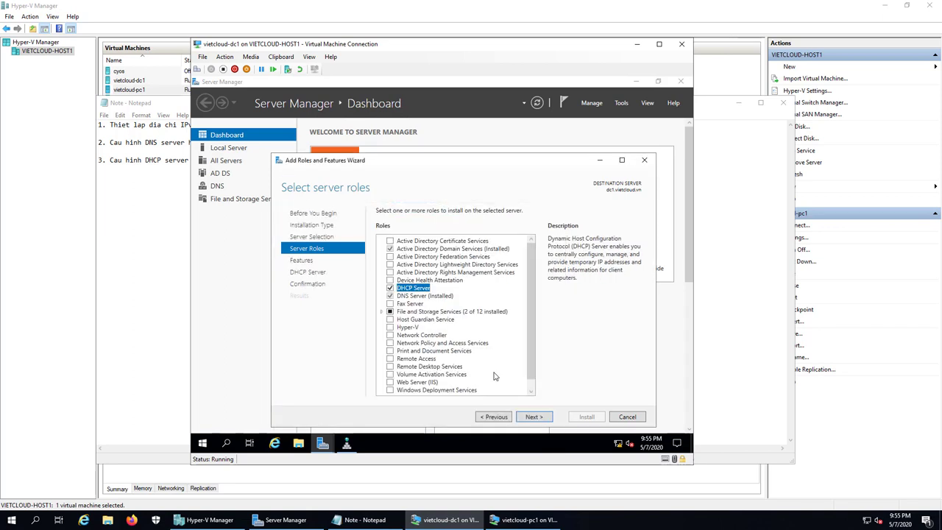
{"action": "left_click", "coordinate": [532, 417]}
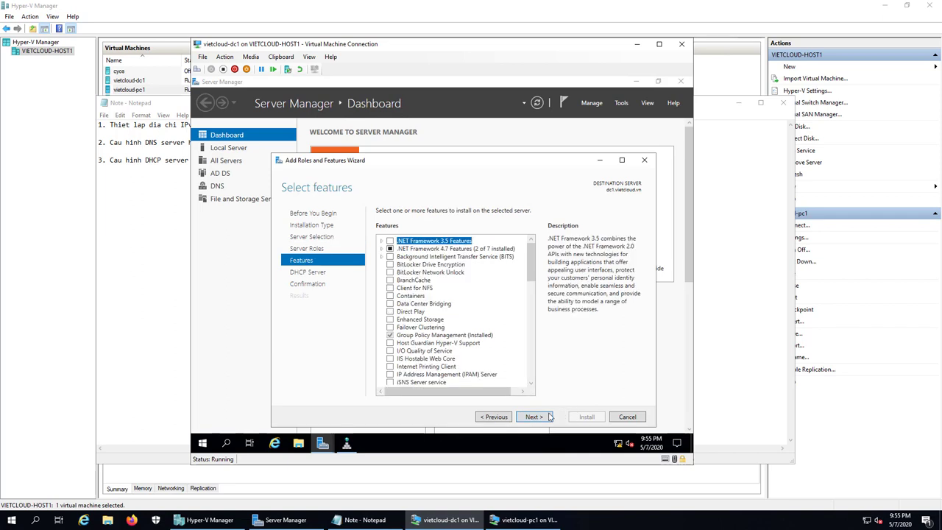
{"action": "left_click", "coordinate": [537, 417]}
{"action": "left_click", "coordinate": [534, 418]}
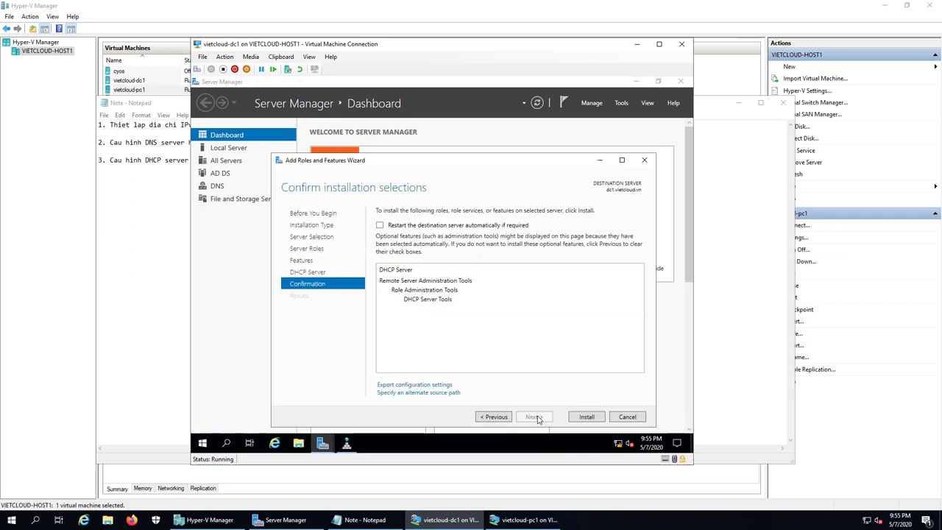
{"action": "left_click", "coordinate": [589, 417]}
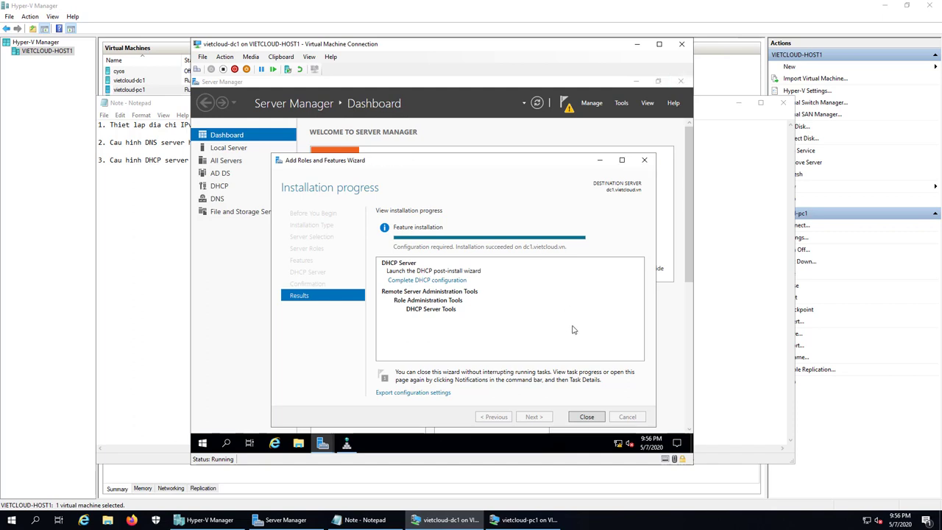
Step: Complete the DHCP post-install configuration, authorizing the server with the preset domain administrator credentials, and close the role installation wizard
{"action": "left_click", "coordinate": [434, 281]}
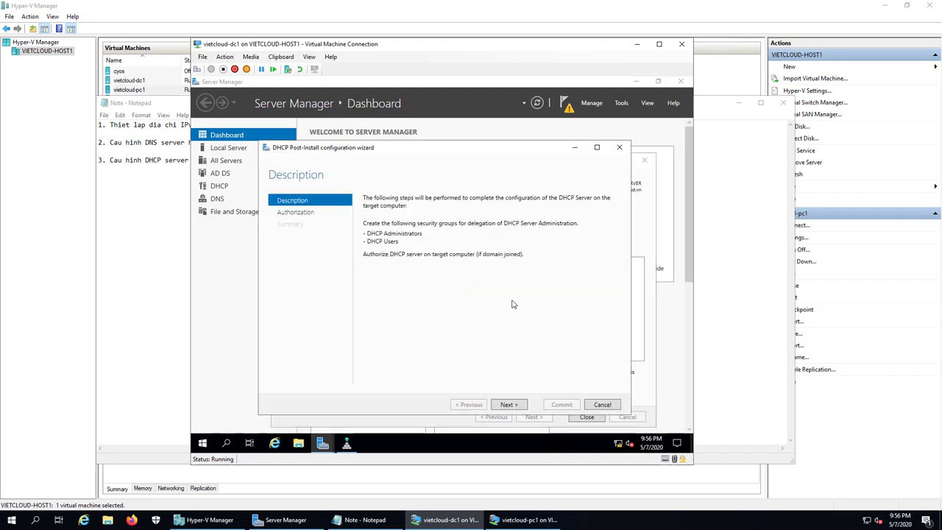
{"action": "left_click", "coordinate": [513, 406]}
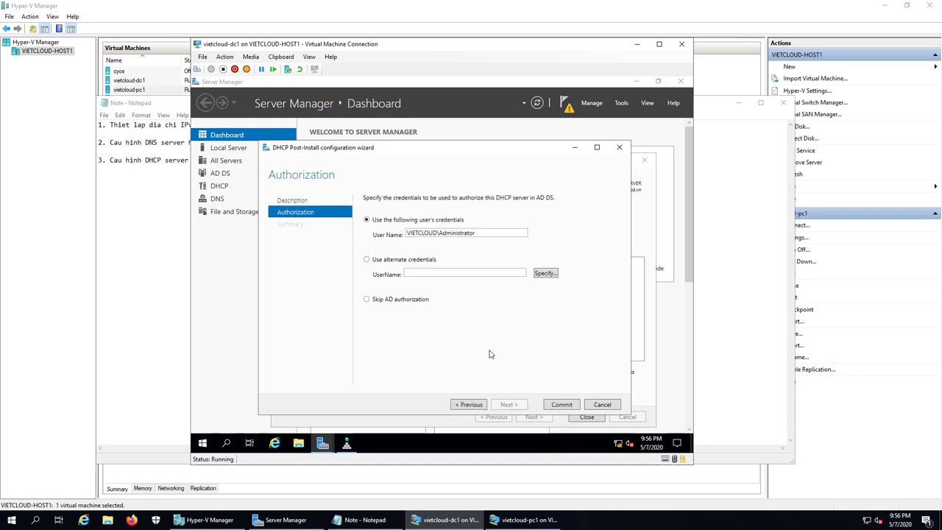
{"action": "left_click", "coordinate": [561, 405]}
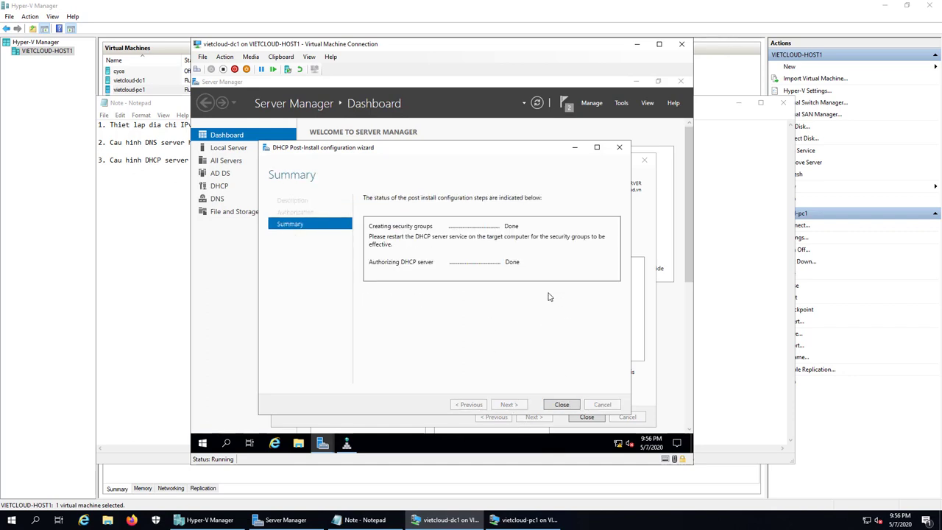
{"action": "left_click", "coordinate": [562, 404]}
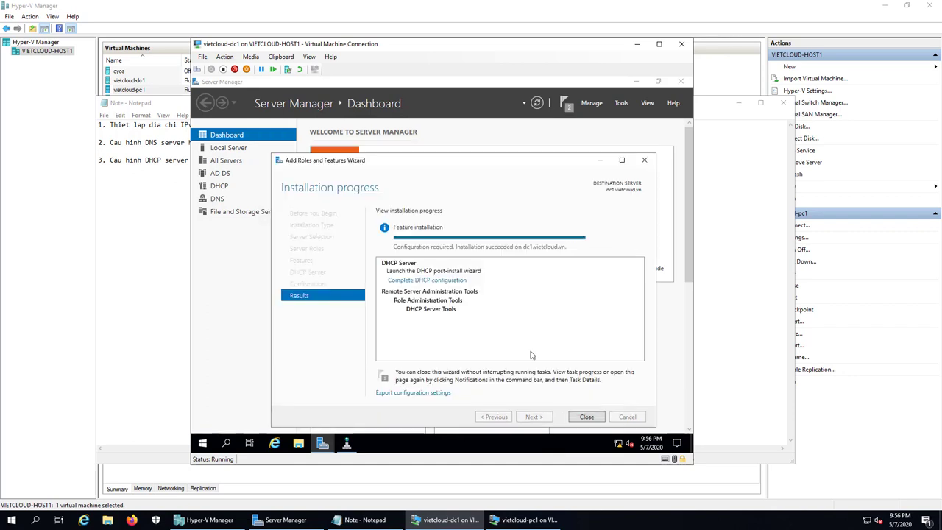
{"action": "left_click", "coordinate": [586, 417]}
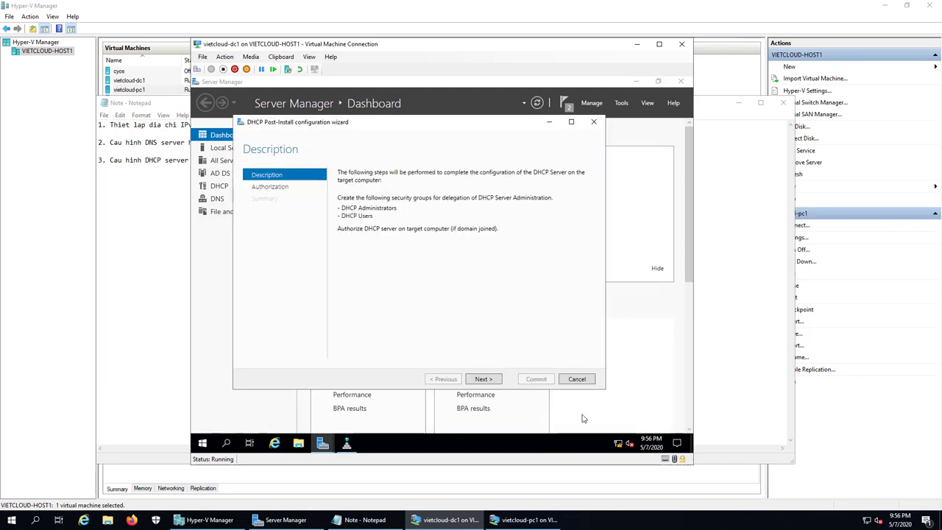
Step: Commit the second DHCP post-install configuration wizard with the preset credentials and close it
{"action": "left_click", "coordinate": [483, 380]}
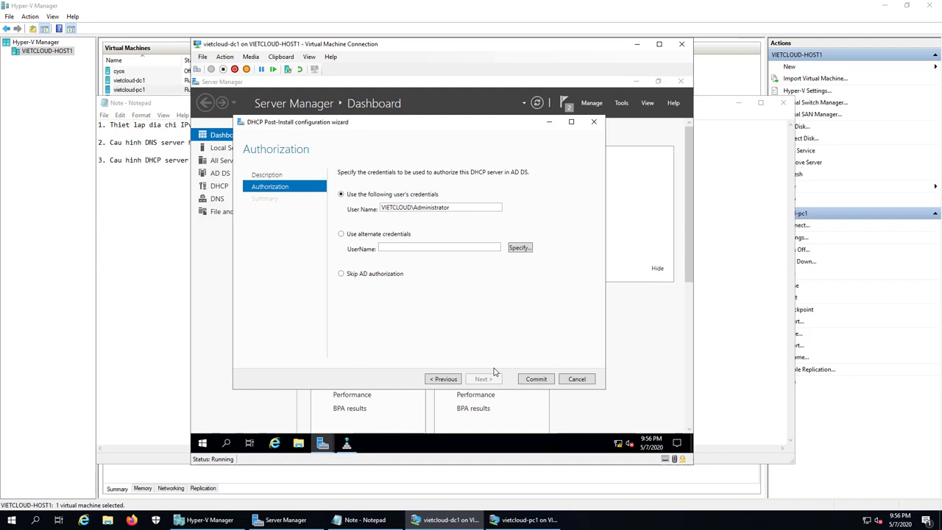
{"action": "left_click", "coordinate": [536, 380]}
{"action": "left_click", "coordinate": [536, 379]}
{"action": "left_click", "coordinate": [538, 378]}
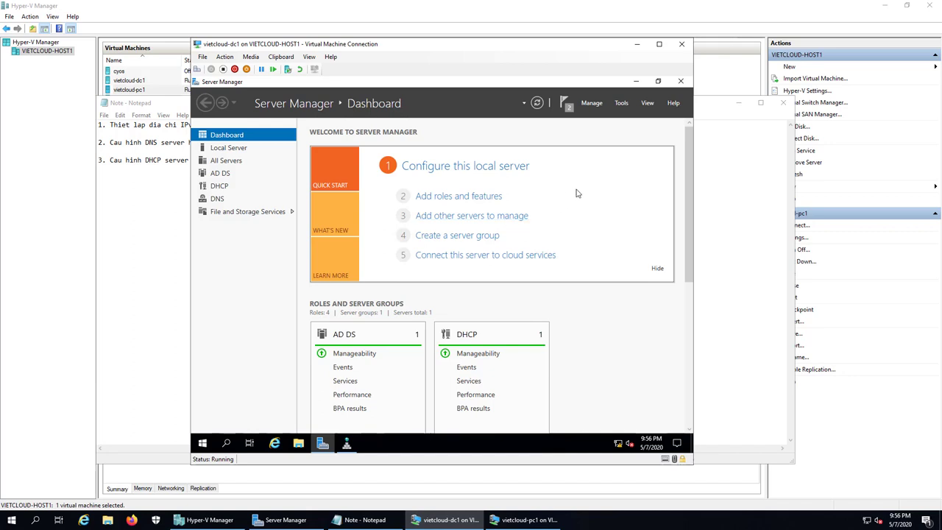
Step: Open the DHCP management console, maximize it, and expand dc1.vietcloud.vn and its IPv6 node
{"action": "left_click", "coordinate": [619, 104]}
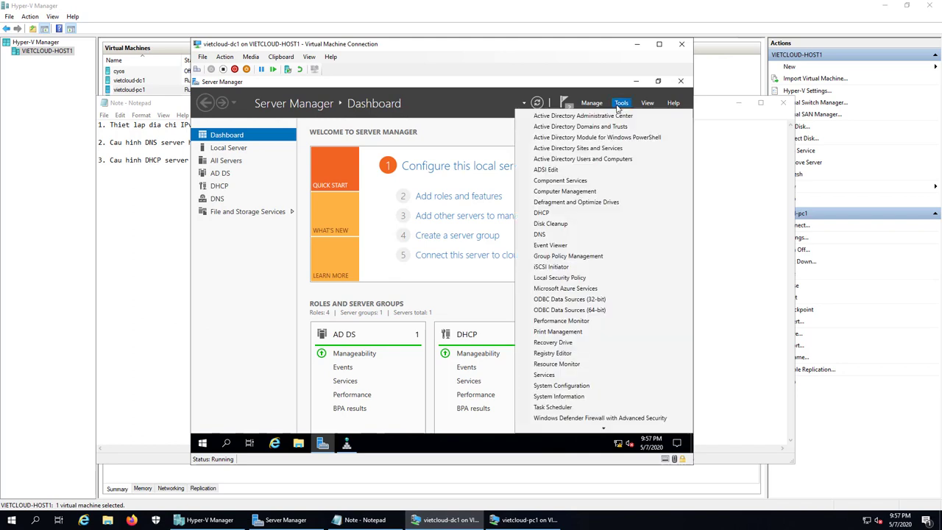
{"action": "left_click", "coordinate": [570, 212]}
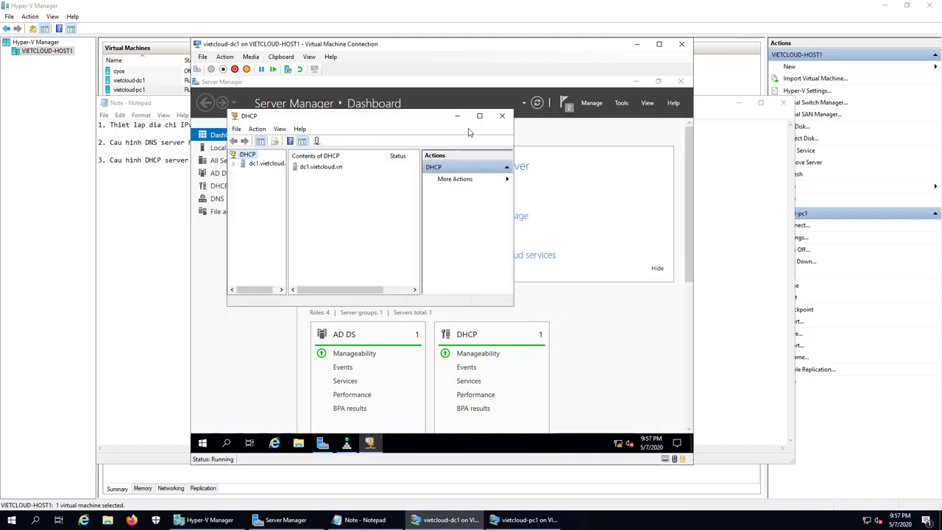
{"action": "left_click", "coordinate": [479, 119]}
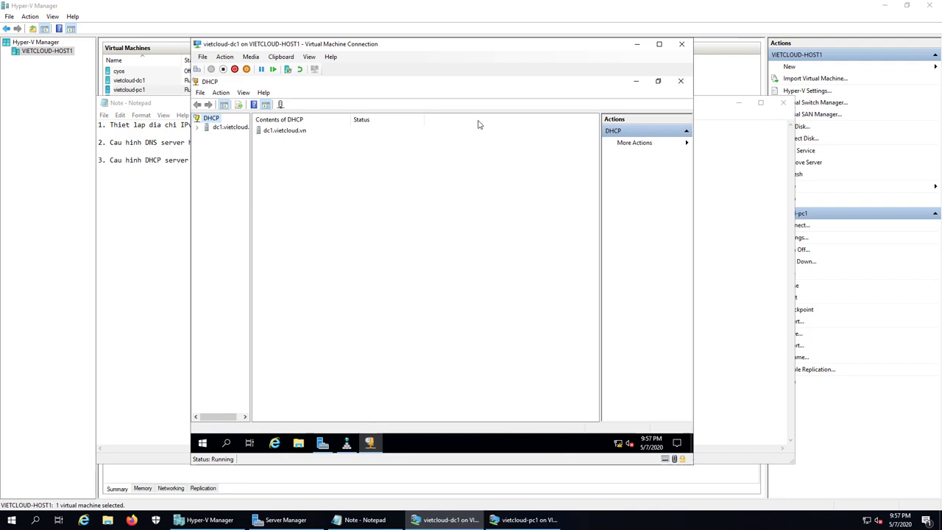
{"action": "left_click", "coordinate": [234, 128]}
{"action": "double_click", "coordinate": [233, 129]}
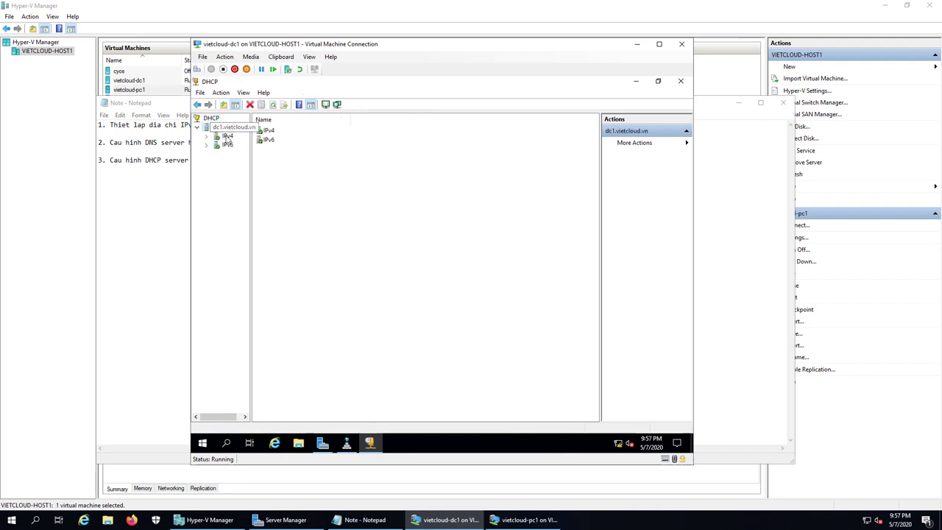
{"action": "double_click", "coordinate": [225, 145]}
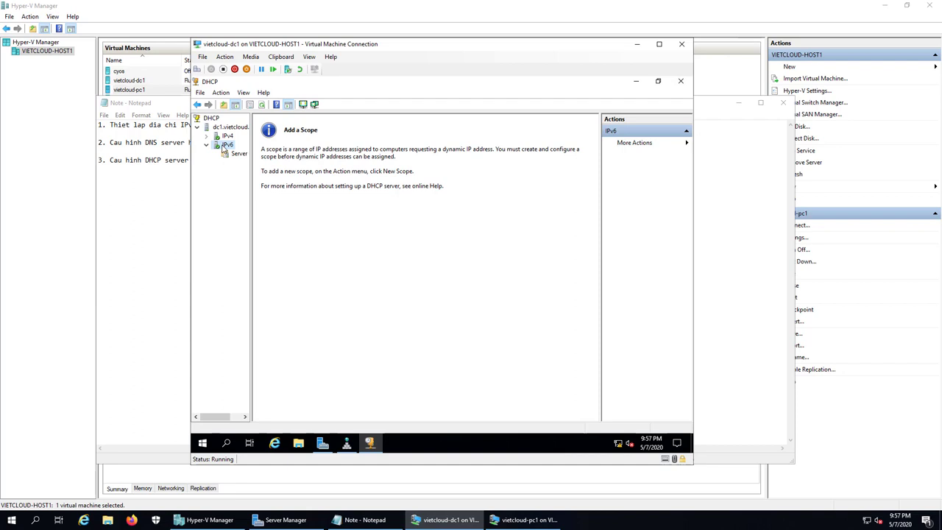
Step: Start a new IPv6 scope named "IPv6 Scope 1" with the prefix fd00:: /64 and preference 0
{"action": "right_click", "coordinate": [223, 146]}
{"action": "left_click", "coordinate": [267, 168]}
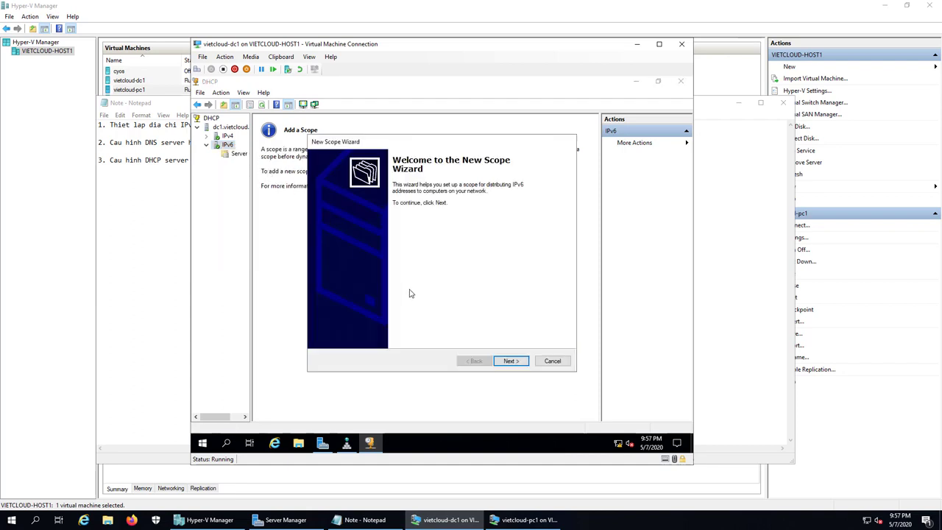
{"action": "left_click", "coordinate": [509, 361]}
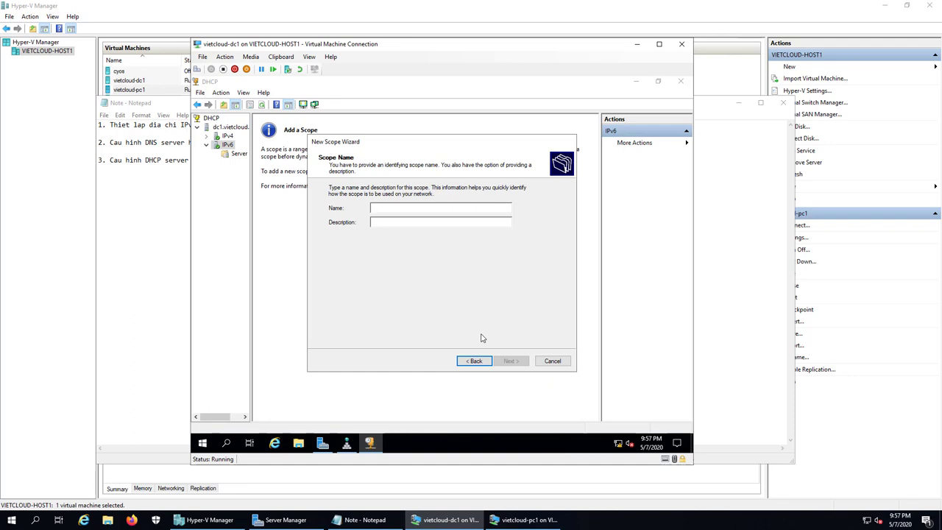
{"action": "type", "text": "IPv6 Scop"}
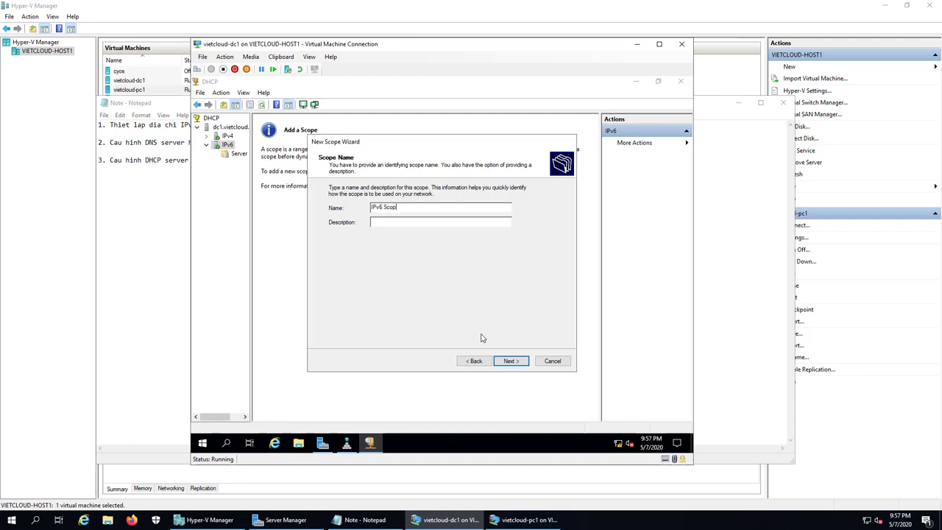
{"action": "type", "text": "e 1"}
{"action": "left_click", "coordinate": [511, 360]}
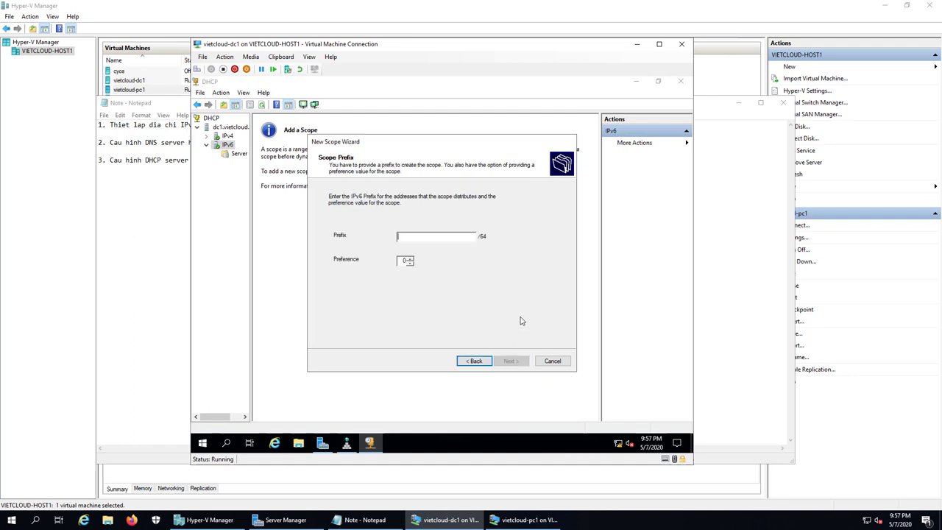
{"action": "type", "text": "fd00"}
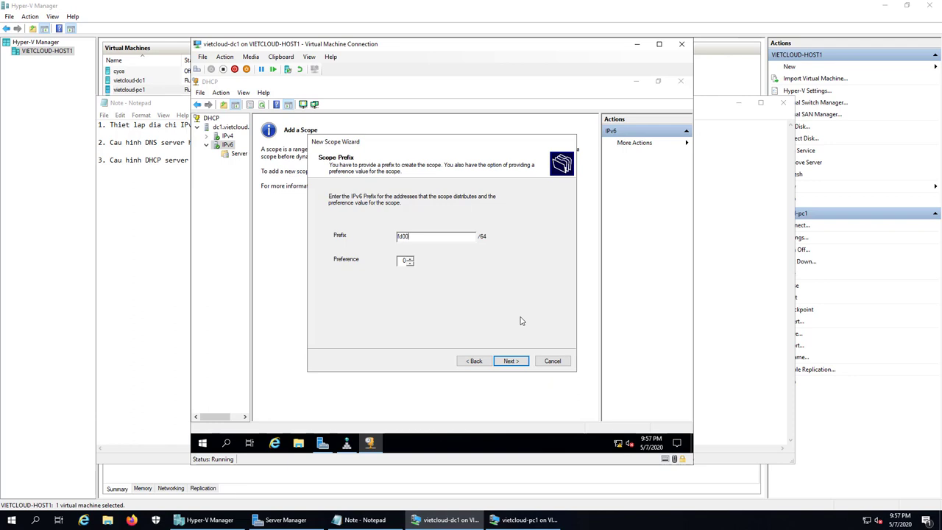
{"action": "type", "text": "::"}
{"action": "left_click", "coordinate": [510, 361]}
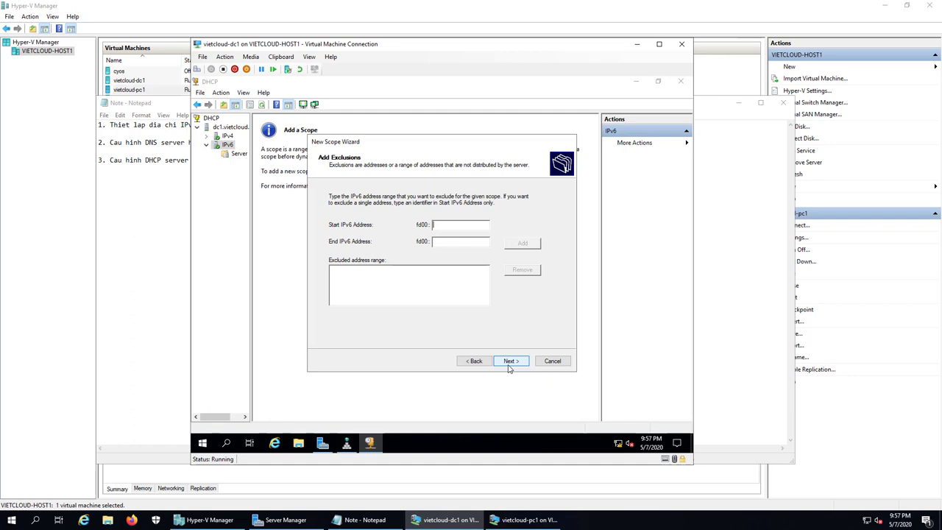
Step: Exclude the range fd00::1 to fd00::50 from the scope, keep the default lease durations, and finish with immediate activation
{"action": "type", "text": "1"}
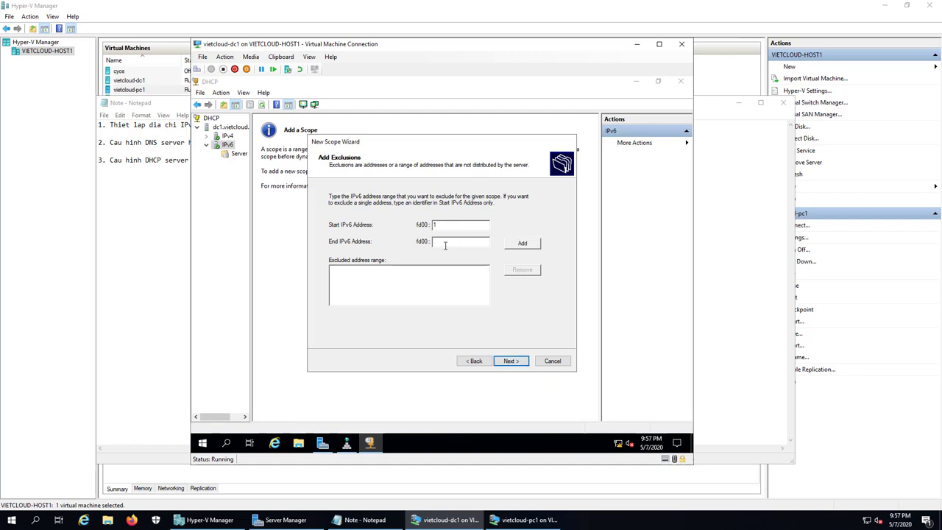
{"action": "type", "text": "50"}
{"action": "left_click", "coordinate": [522, 244]}
{"action": "left_click", "coordinate": [512, 362]}
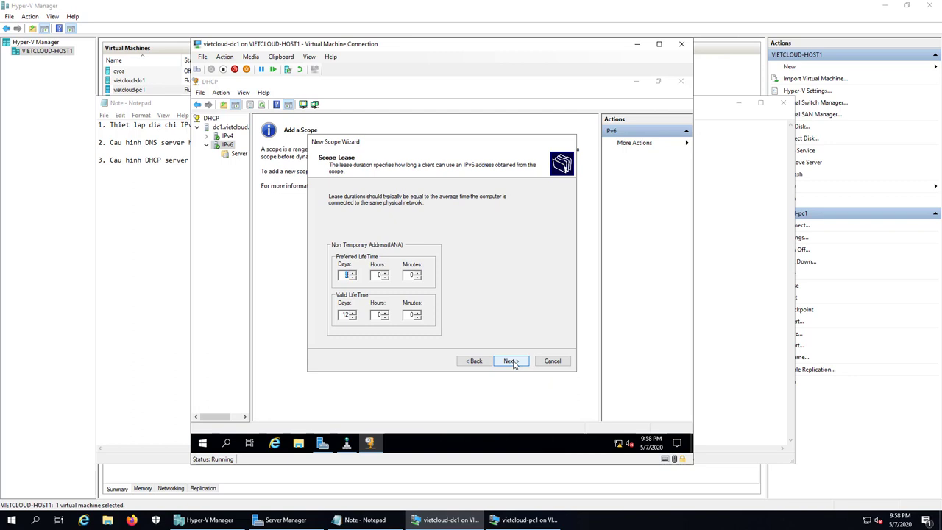
{"action": "left_click", "coordinate": [511, 361]}
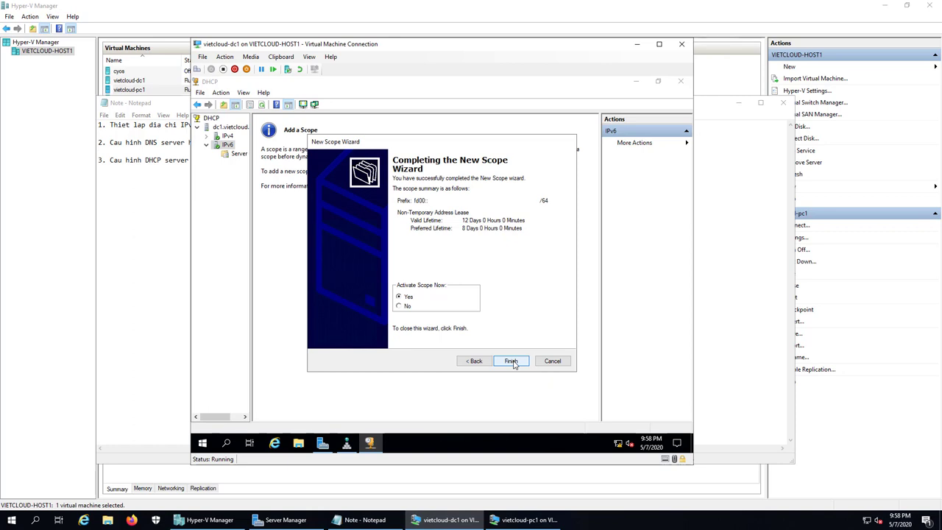
{"action": "left_click", "coordinate": [512, 361]}
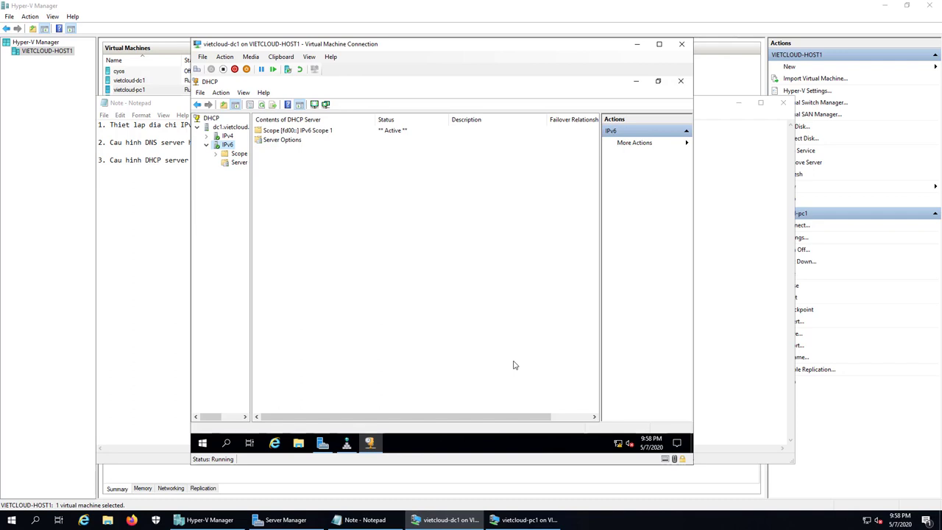
Step: Expand IPv6 Scope 1 and open the configuration of its scope options
{"action": "left_click", "coordinate": [240, 154]}
{"action": "left_click", "coordinate": [216, 154]}
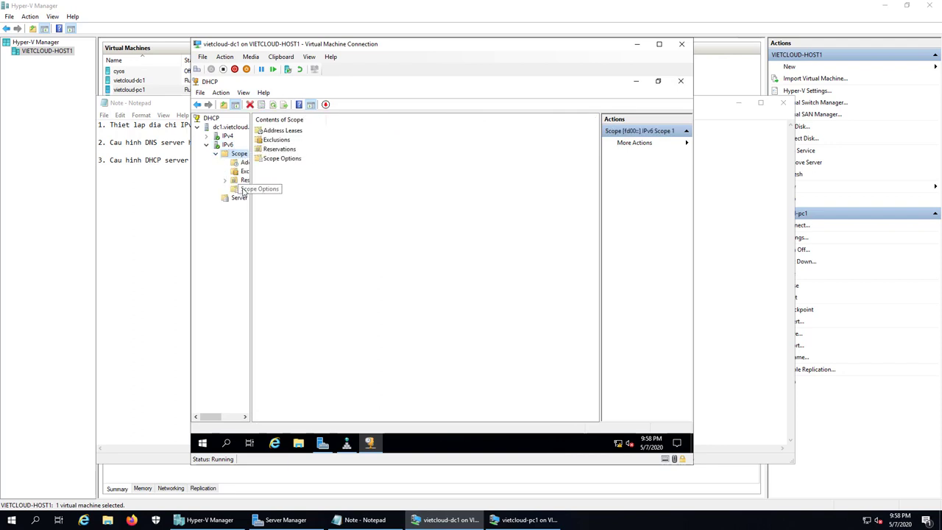
{"action": "left_click", "coordinate": [243, 191]}
{"action": "right_click", "coordinate": [244, 190]}
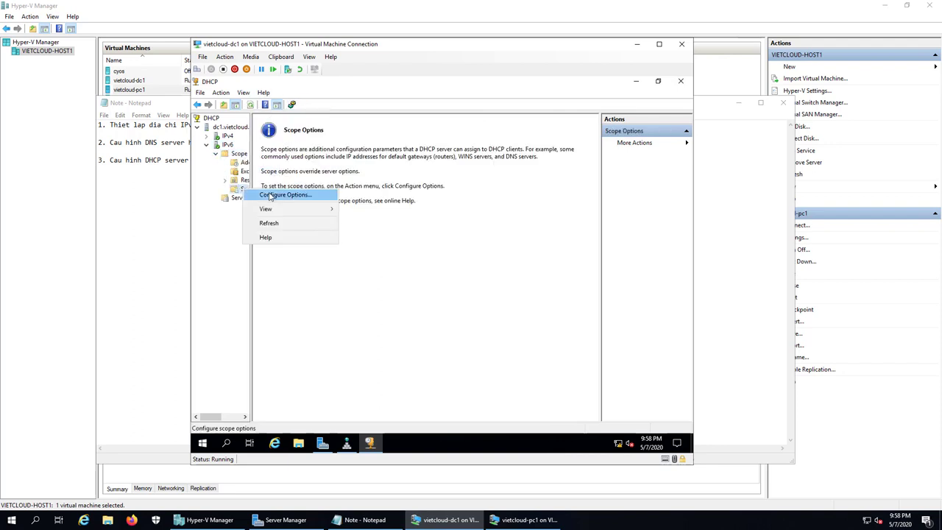
{"action": "left_click", "coordinate": [307, 199]}
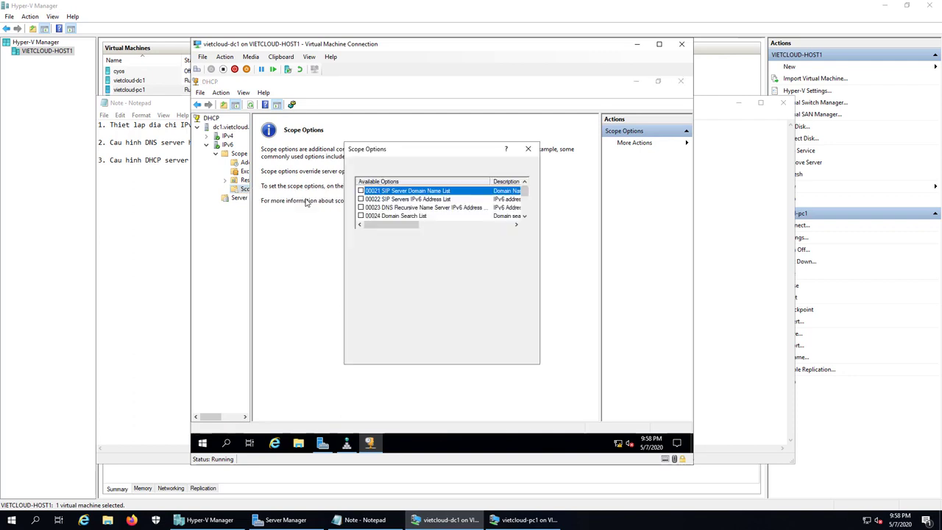
Step: Enable scope option 00023 DNS Recursive Name Server IPv6 Address with the address fd00::10 and save it
{"action": "left_click", "coordinate": [361, 208]}
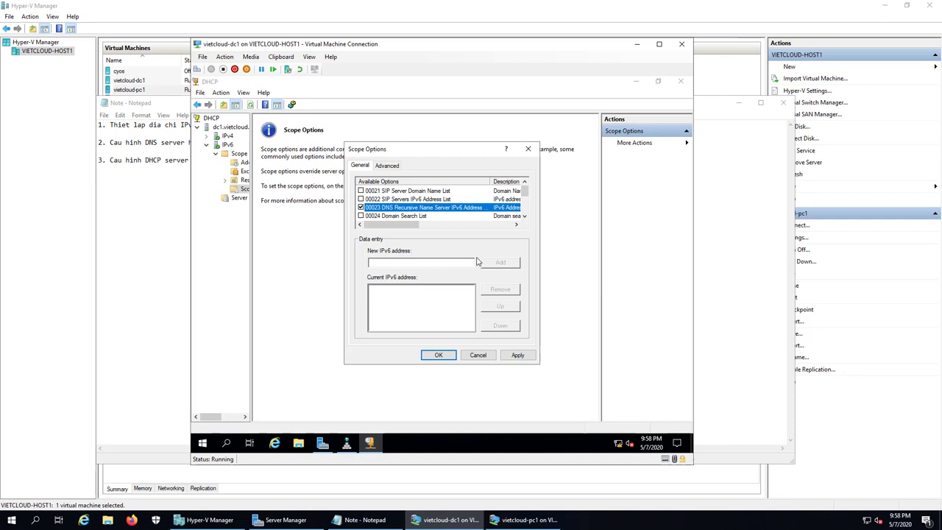
{"action": "left_click", "coordinate": [445, 262]}
{"action": "type", "text": "fd"}
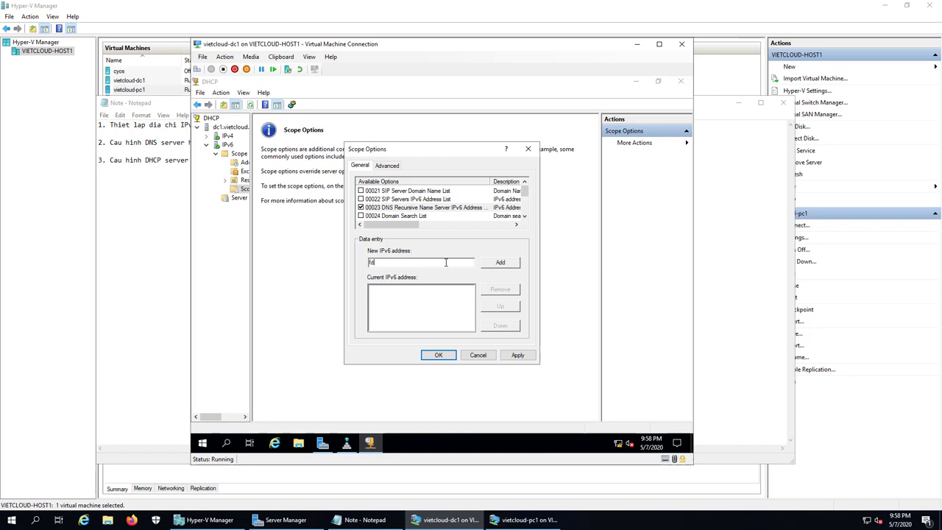
{"action": "type", "text": "00::10"}
{"action": "left_click", "coordinate": [500, 263]}
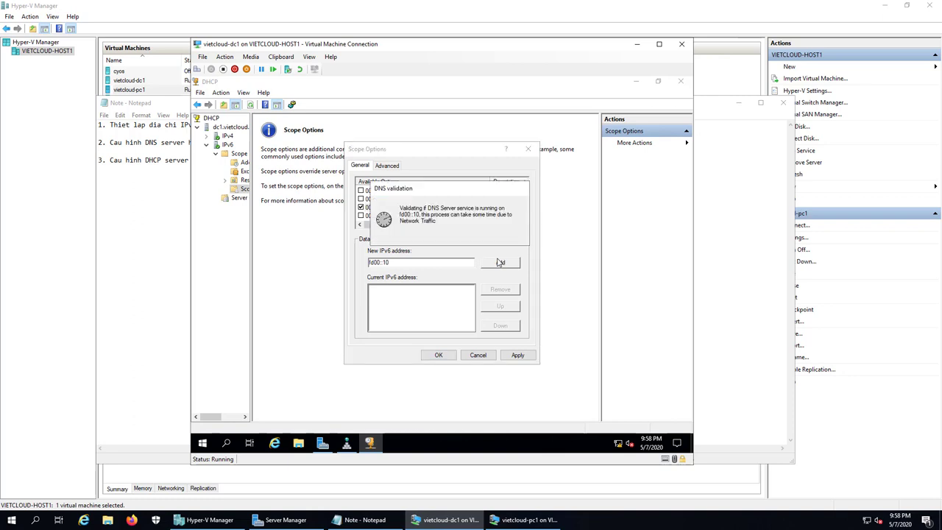
{"action": "left_click", "coordinate": [438, 356]}
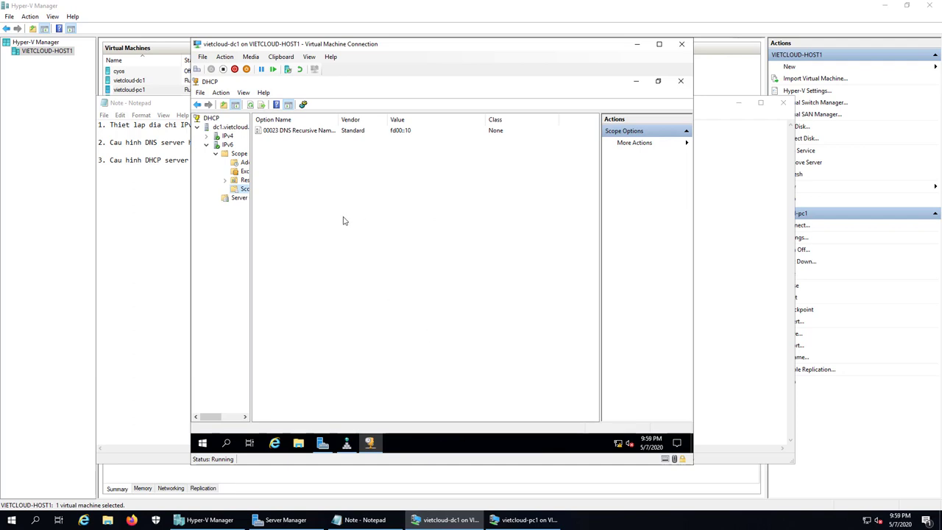
{"action": "left_click", "coordinate": [287, 133]}
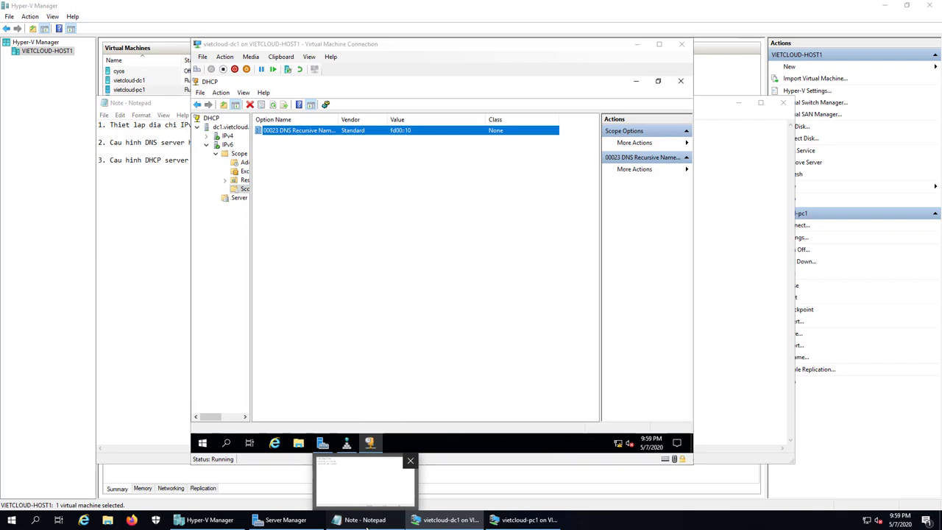
Step: Switch to the Notepad note and add the line "4. Kiem tra ket qua."
{"action": "left_click", "coordinate": [366, 521]}
{"action": "type", "text": "4"}
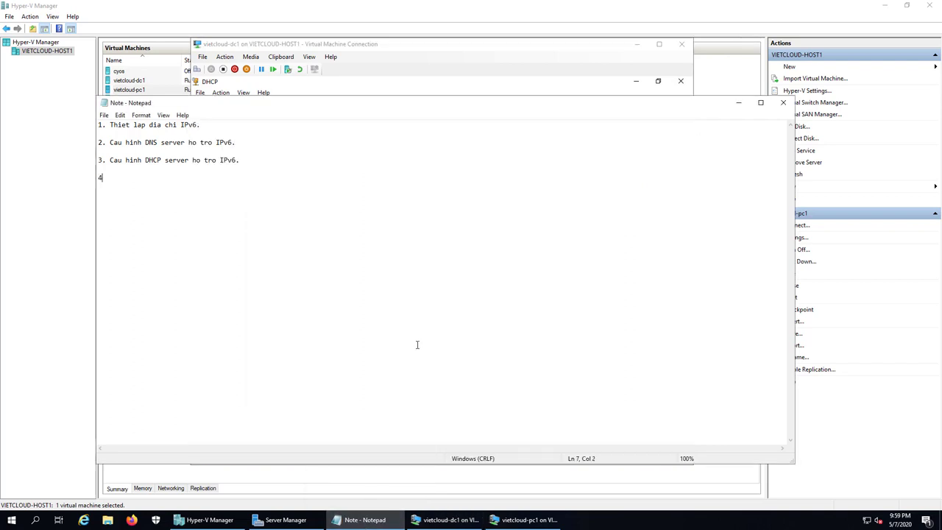
{"action": "type", "text": ". Kiem tra ket qua."}
Step: On vietcloud-dc1, open a command prompt, run ipconfig /renew6 and highlight the DHCP-assigned IPv6 address
{"action": "left_click", "coordinate": [445, 519]}
{"action": "right_click", "coordinate": [202, 442]}
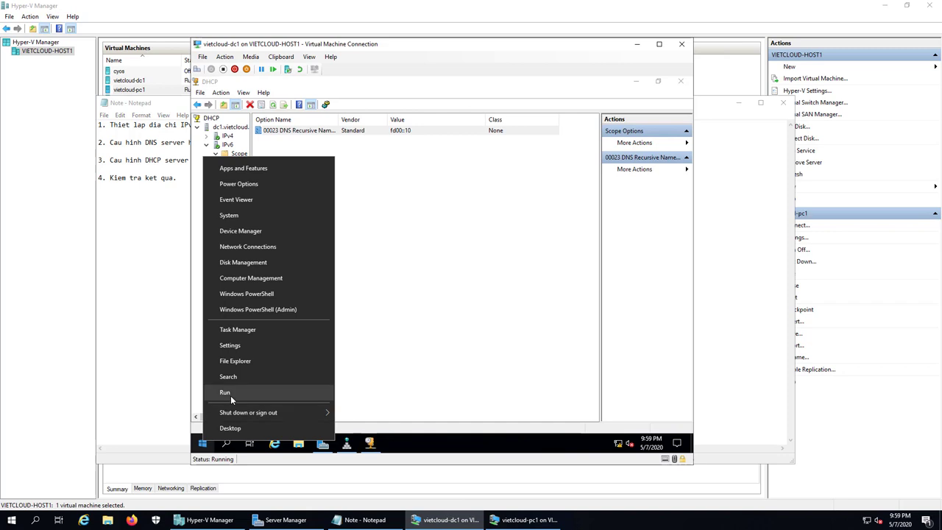
{"action": "left_click", "coordinate": [230, 394]}
{"action": "key", "text": "Return"}
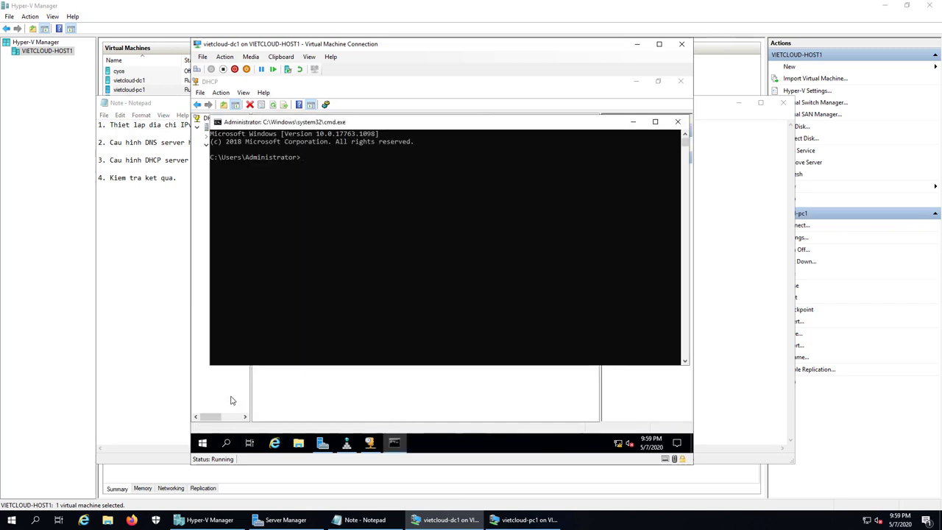
{"action": "type", "text": "ipconfig /renew6"}
{"action": "key", "text": "Return"}
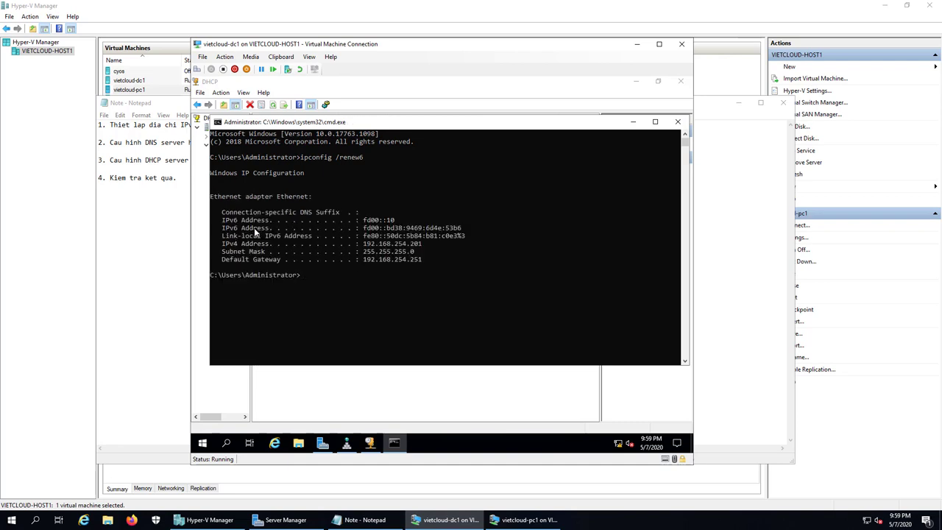
{"action": "left_click", "coordinate": [460, 229]}
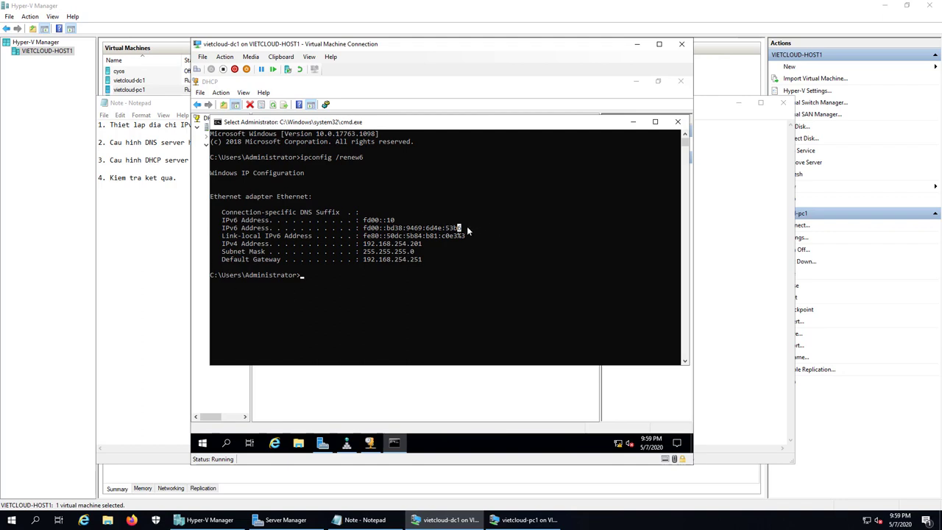
{"action": "left_click_drag", "start_coordinate": [466, 231], "coordinate": [214, 231]}
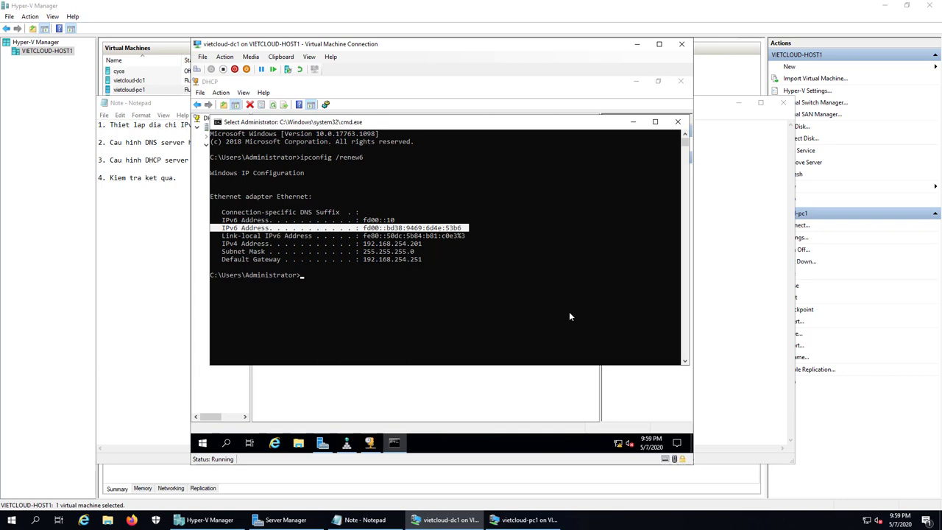
Step: Switch to vietcloud-pc1, run ipconfig /renew6 in its command prompt and highlight the DHCP-assigned IPv6 address
{"action": "left_click", "coordinate": [538, 521]}
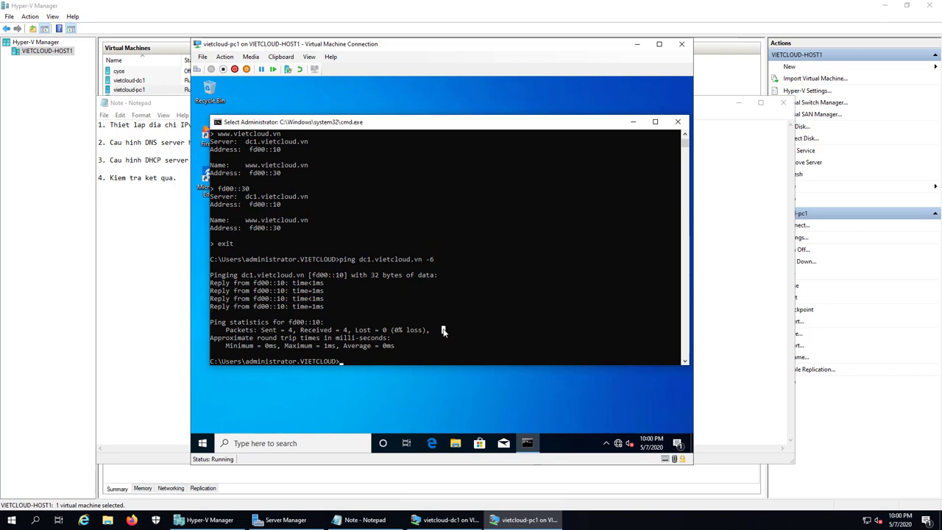
{"action": "type", "text": "ipconfig"}
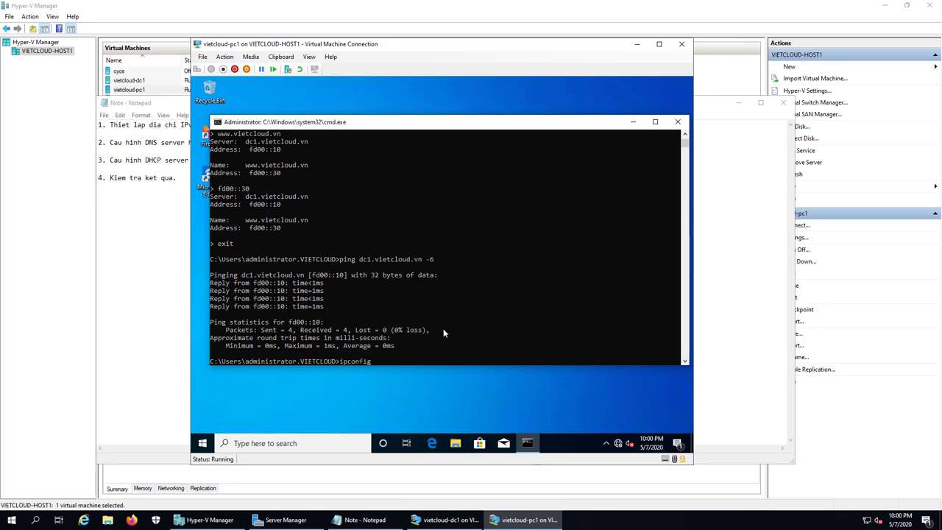
{"action": "type", "text": " /ren"}
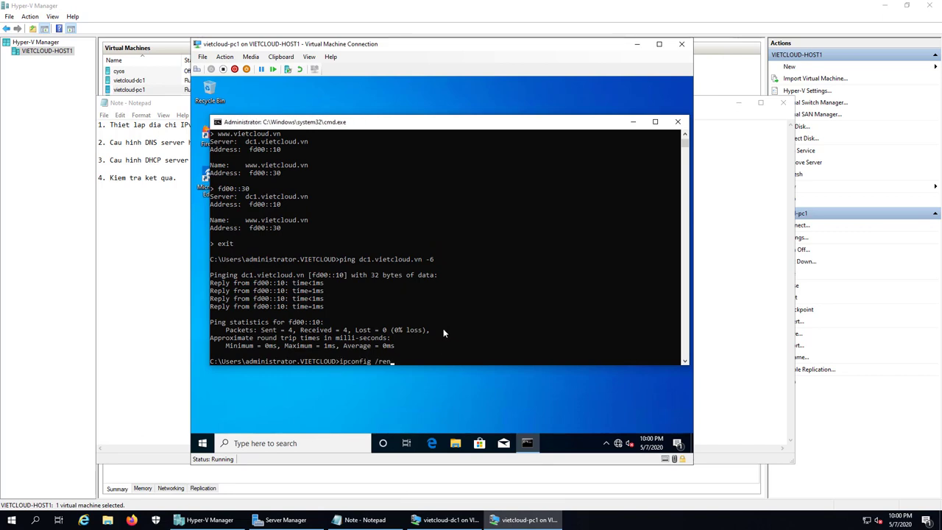
{"action": "type", "text": "ew6"}
{"action": "key", "text": "Return"}
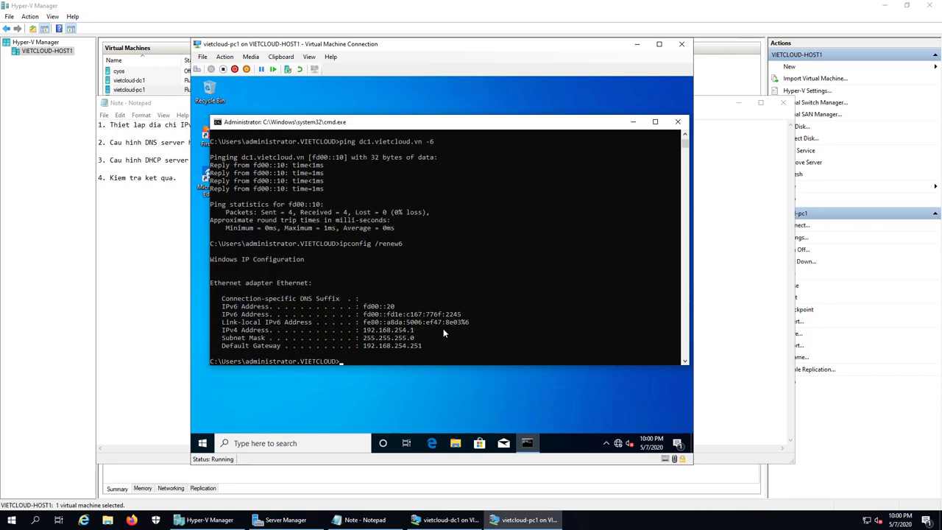
{"action": "left_click_drag", "start_coordinate": [471, 314], "coordinate": [219, 320]}
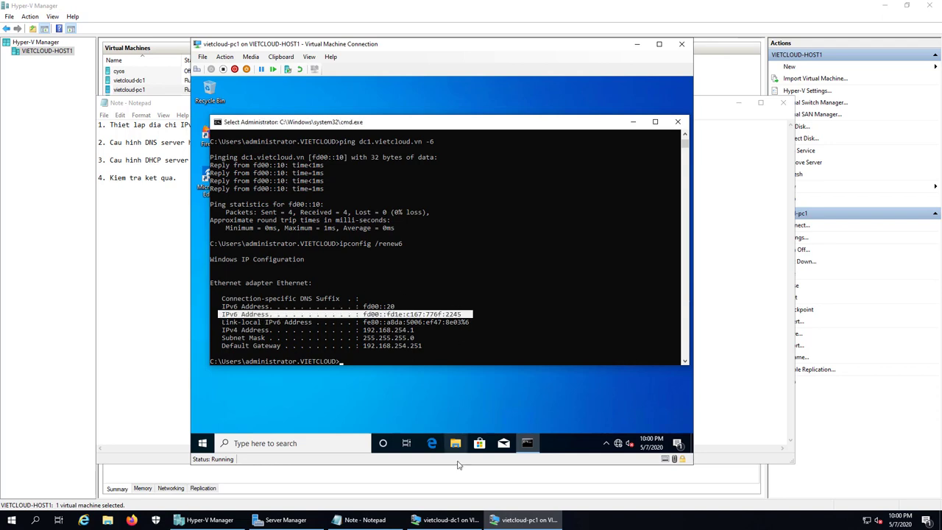
Step: Return to the DHCP console on vietcloud-dc1 and examine the scope's address leases for pc1 and dc1
{"action": "left_click", "coordinate": [445, 520]}
{"action": "left_click", "coordinate": [474, 379]}
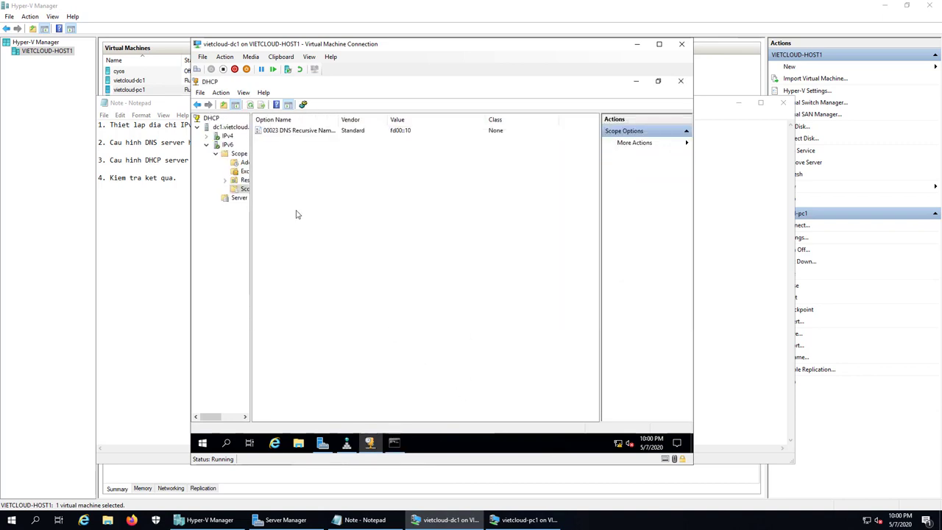
{"action": "left_click", "coordinate": [239, 162]}
{"action": "left_click", "coordinate": [324, 141]}
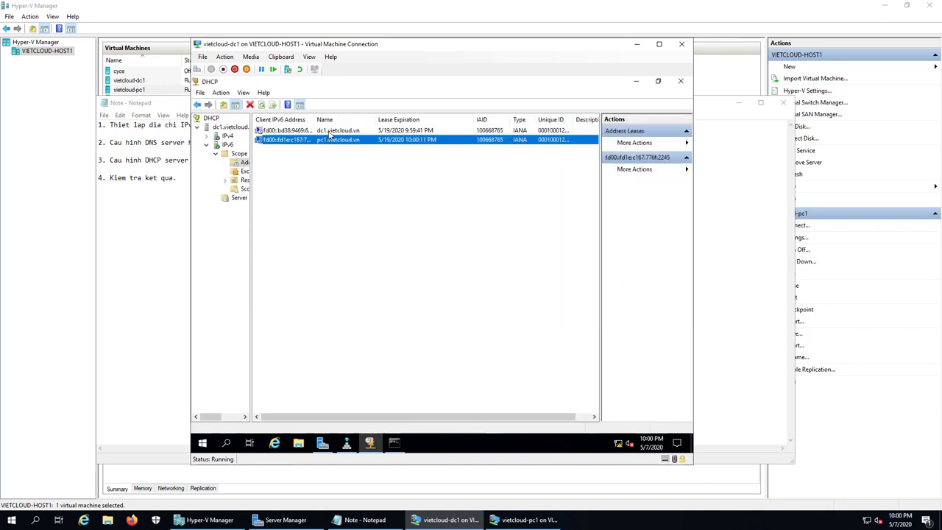
{"action": "left_click", "coordinate": [329, 132]}
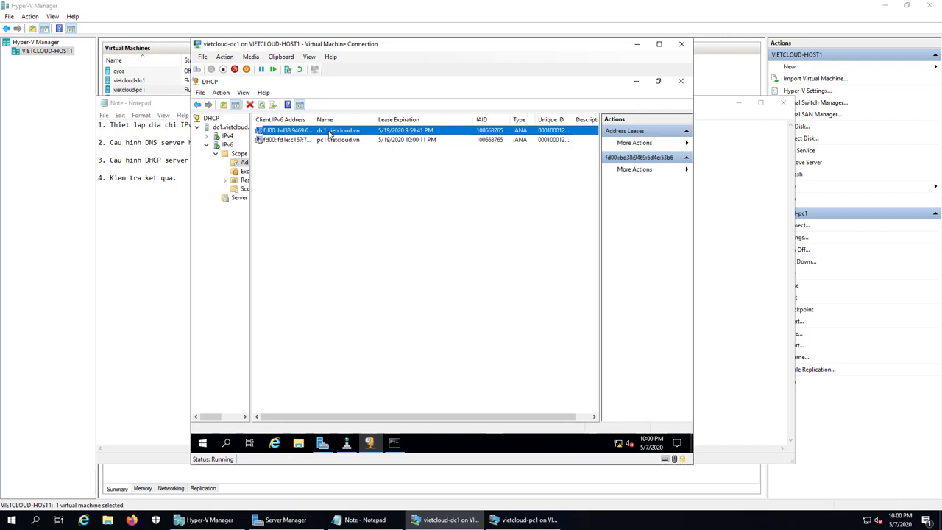
Step: Switch to DNS Manager, refresh the vietcloud.vn forward lookup zone and examine its IPv6 host records
{"action": "left_click", "coordinate": [347, 444]}
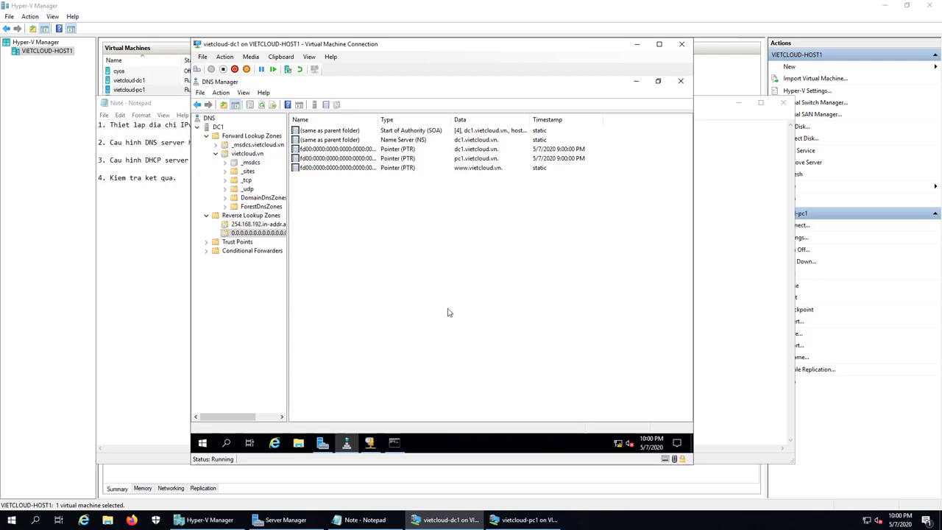
{"action": "left_click", "coordinate": [249, 154]}
{"action": "left_click", "coordinate": [249, 154]}
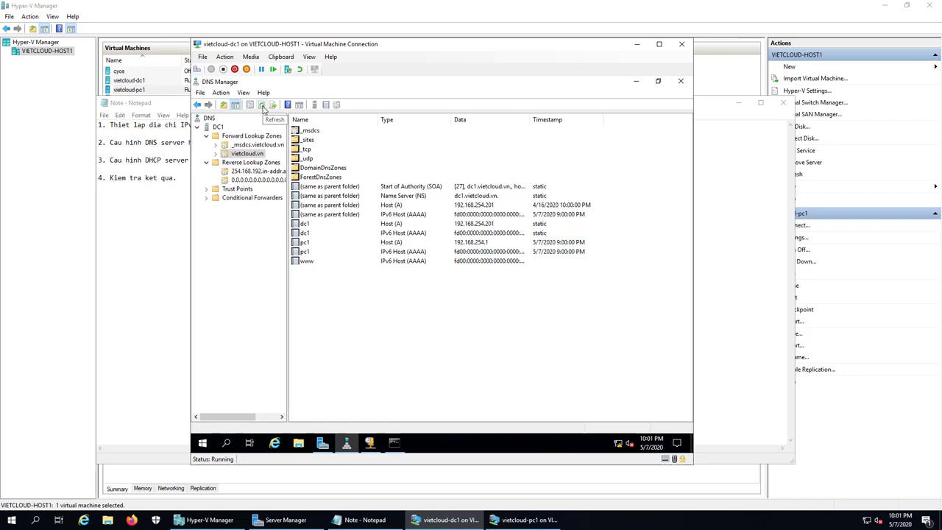
{"action": "left_click", "coordinate": [262, 105]}
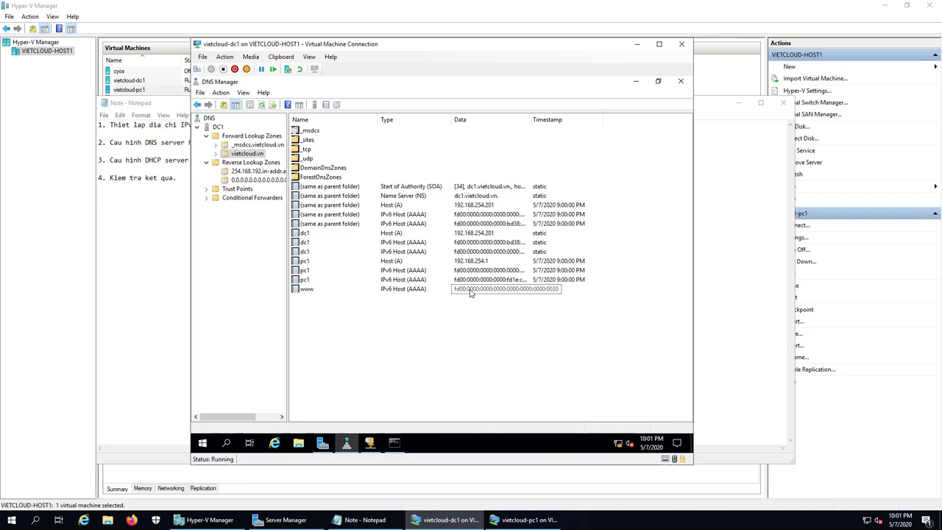
{"action": "left_click", "coordinate": [478, 244]}
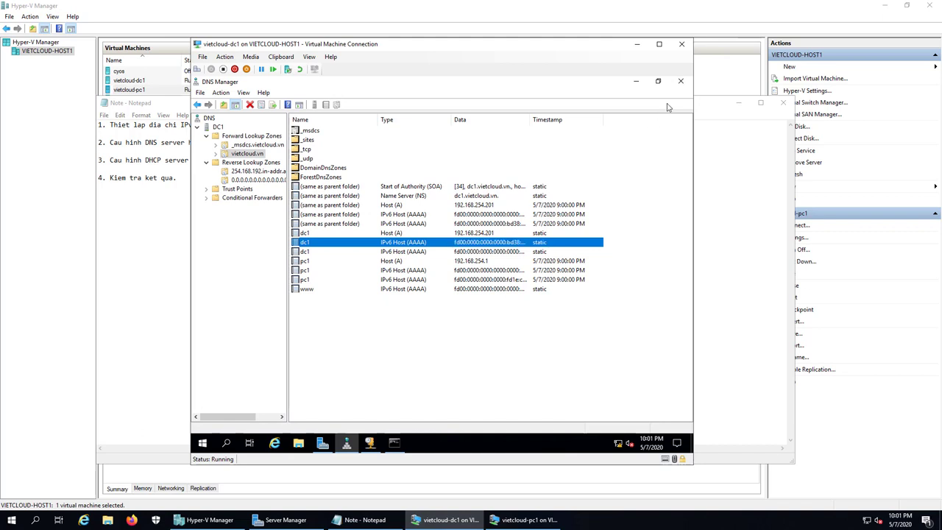
Step: Go back to the vietcloud-pc1 command prompt and start an interactive nslookup session
{"action": "left_click", "coordinate": [637, 45]}
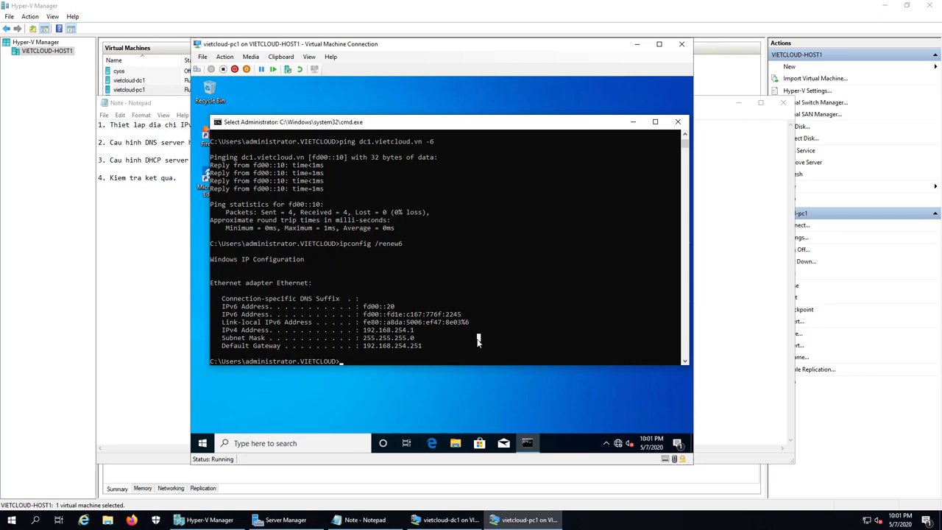
{"action": "type", "text": "nslooku"}
{"action": "key", "text": "Return"}
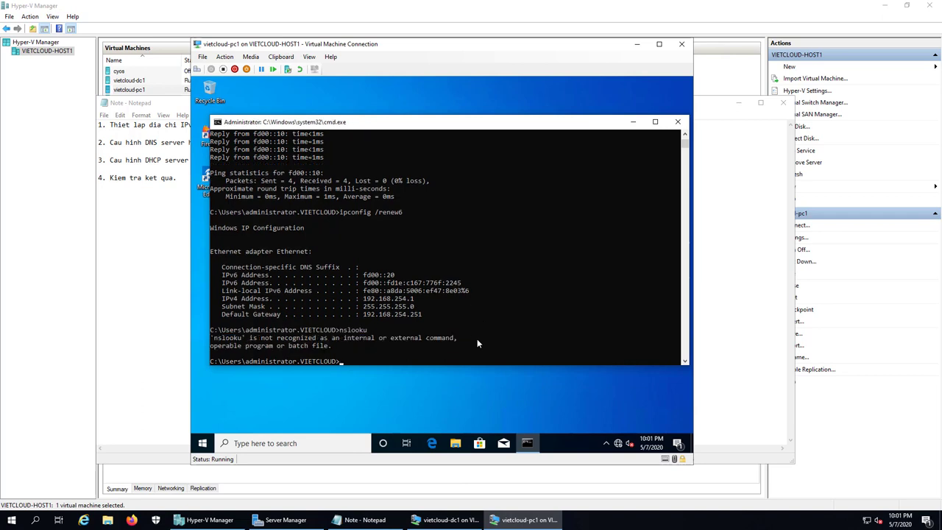
{"action": "key", "text": "Up"}
{"action": "type", "text": "p"}
{"action": "key", "text": "Return"}
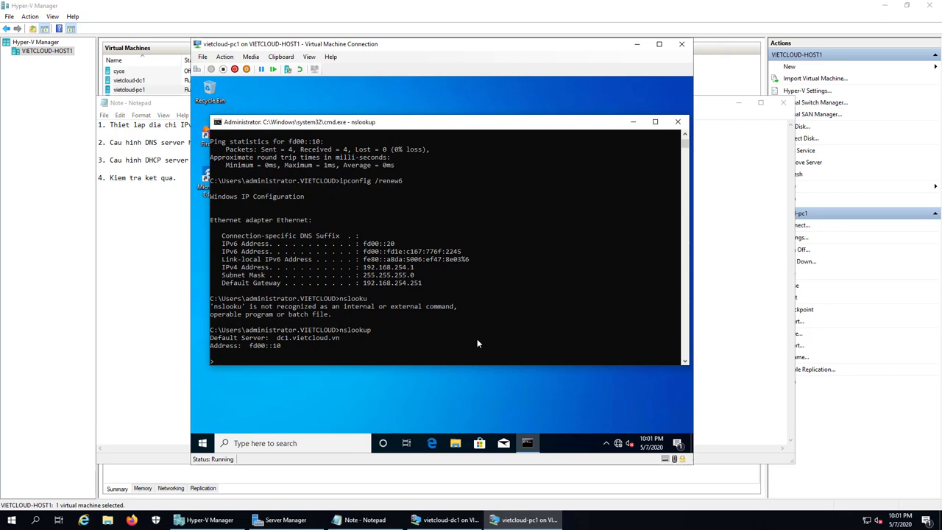
Step: Look up dc1.vietcloud.vn and pc1.vietcloud.vn in nslookup, and exit the session
{"action": "type", "text": "dc1.vietcloud.vn"}
{"action": "key", "text": "Return"}
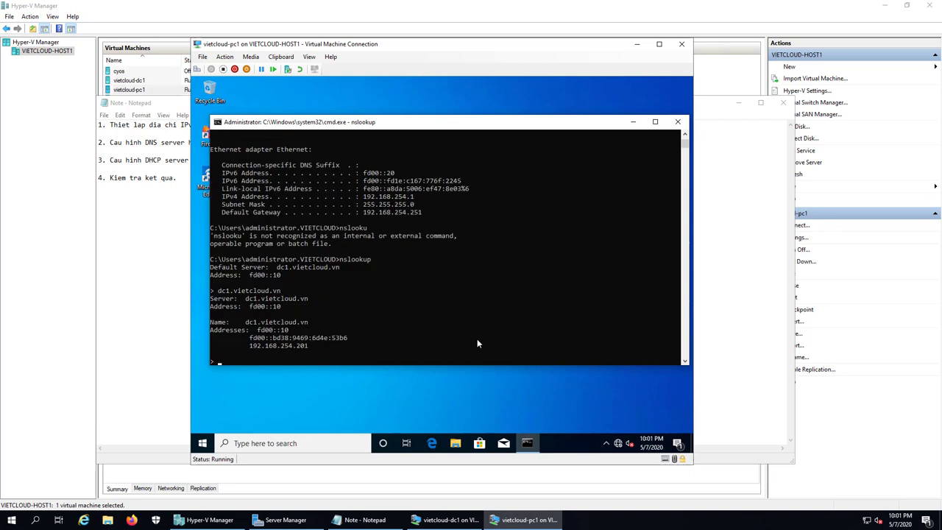
{"action": "type", "text": "pc1.vietcloud.vn"}
{"action": "key", "text": "Return"}
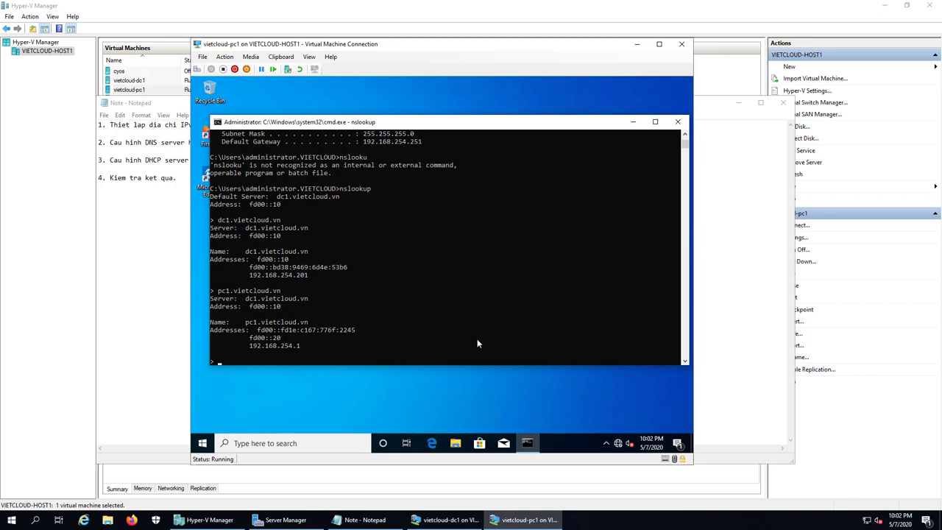
{"action": "type", "text": "exit"}
{"action": "key", "text": "Return"}
Step: Ping dc1's DHCP-assigned address fd00::bd38:9469:6d4e:53b6 from vietcloud-pc1
{"action": "type", "text": "ping"}
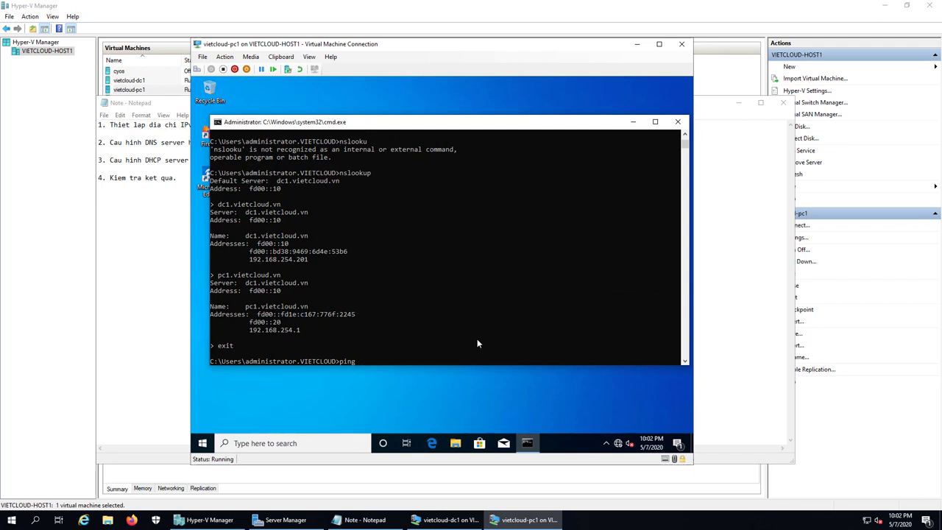
{"action": "type", "text": "fd00"}
{"action": "left_click_drag", "start_coordinate": [349, 250], "coordinate": [249, 252]}
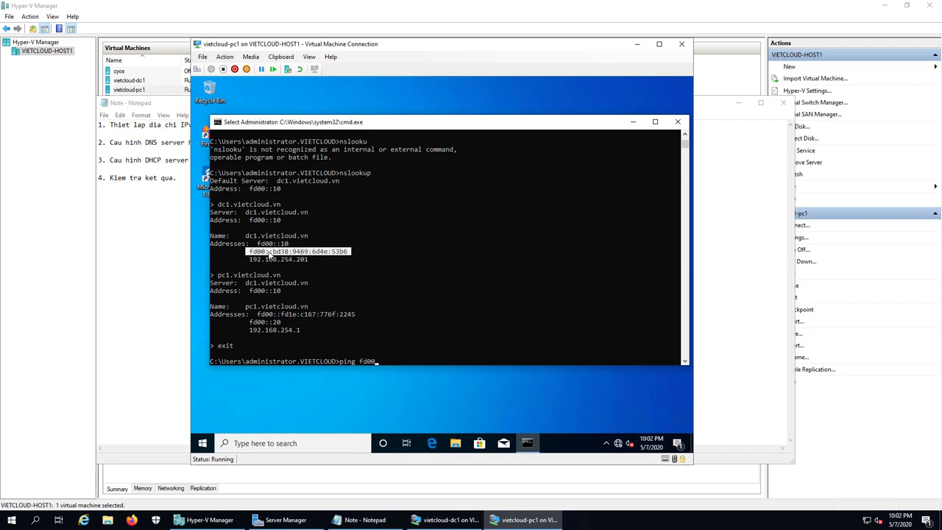
{"action": "left_click", "coordinate": [401, 361]}
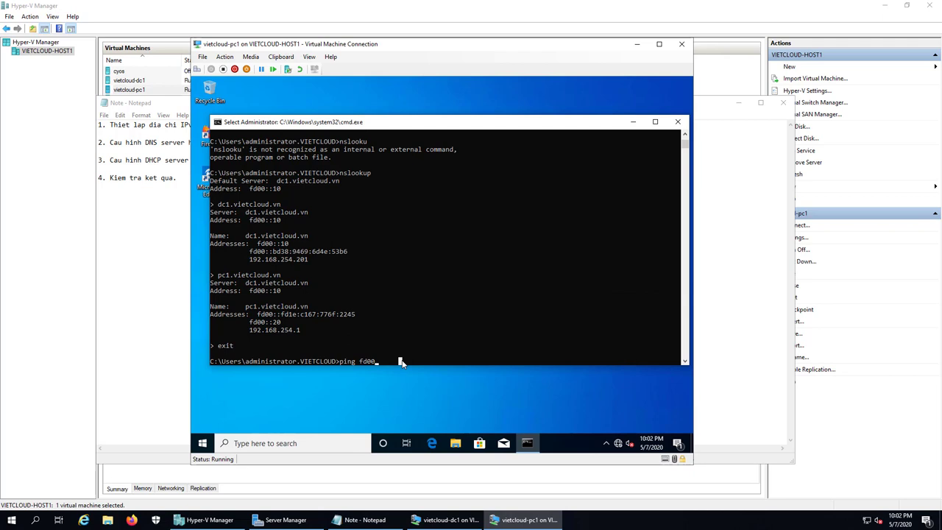
{"action": "key", "text": "Escape"}
{"action": "type", "text": "::"}
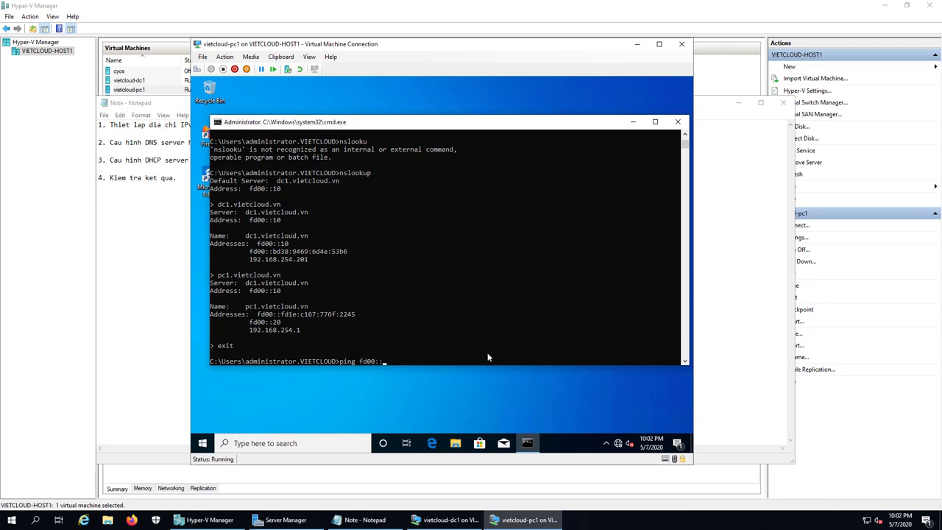
{"action": "type", "text": "bd3"}
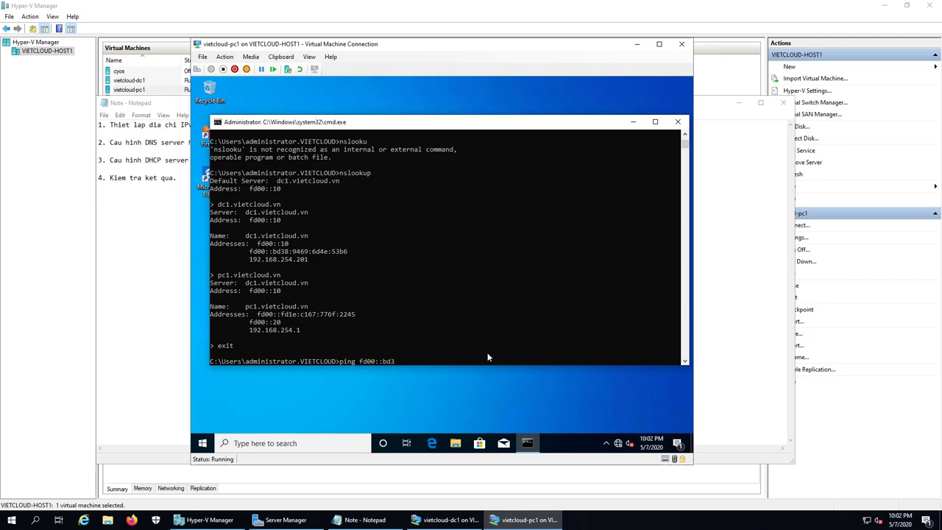